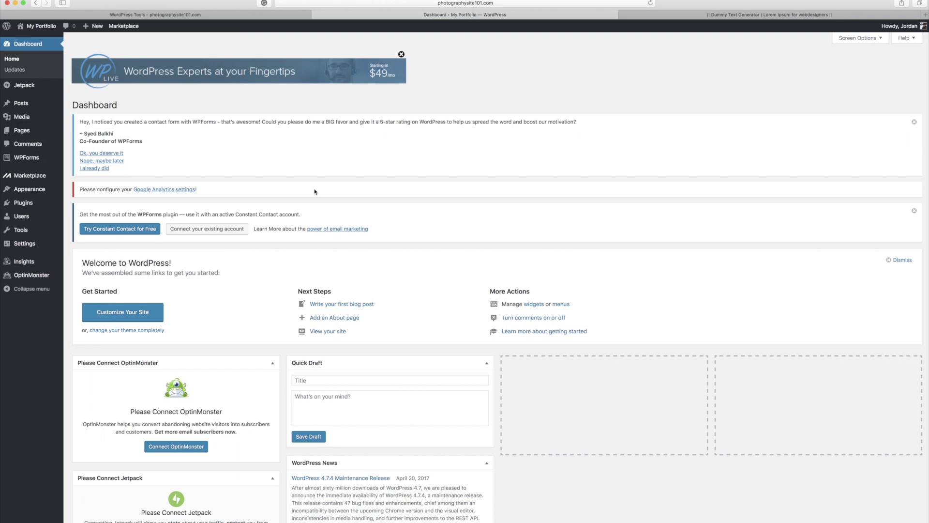
# Step: View the site's front end to check how My Portfolio looks with its current theme
pyautogui.scroll(-1, 315, 193)
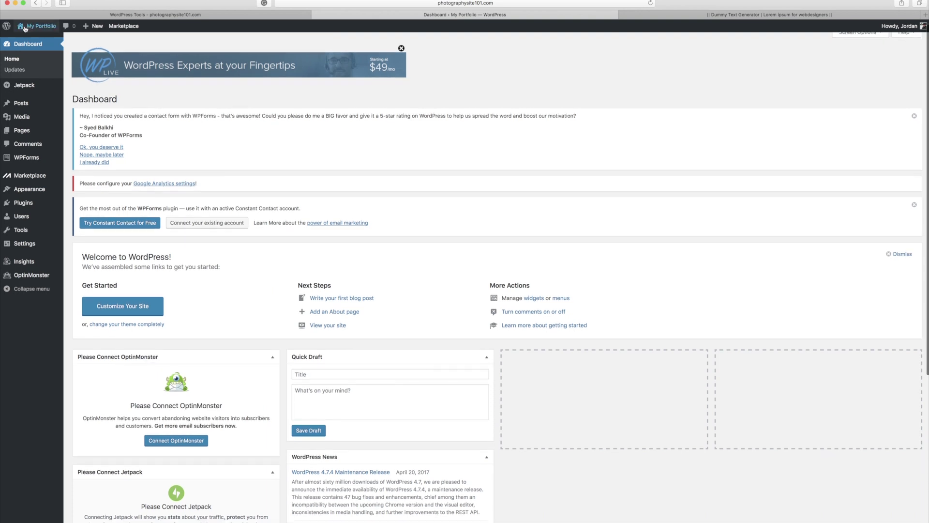
pyautogui.moveTo(24, 28)
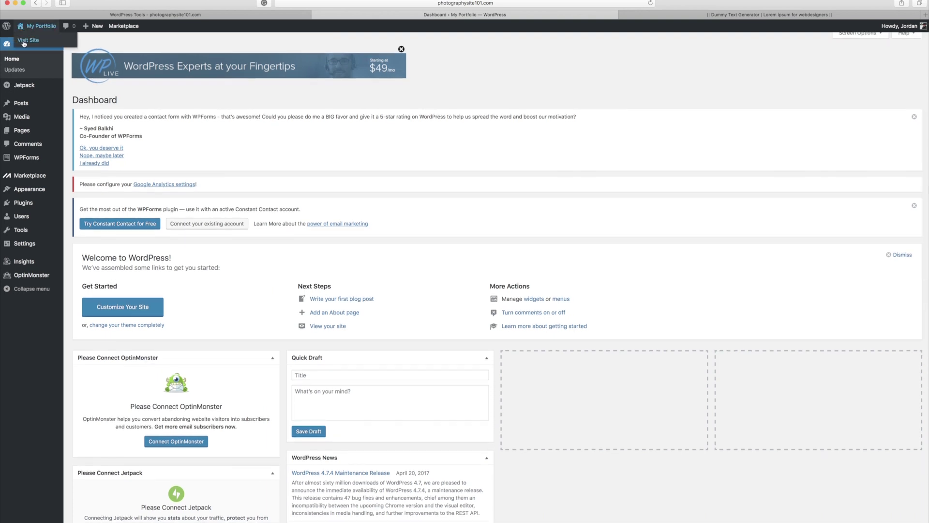
pyautogui.click(23, 41)
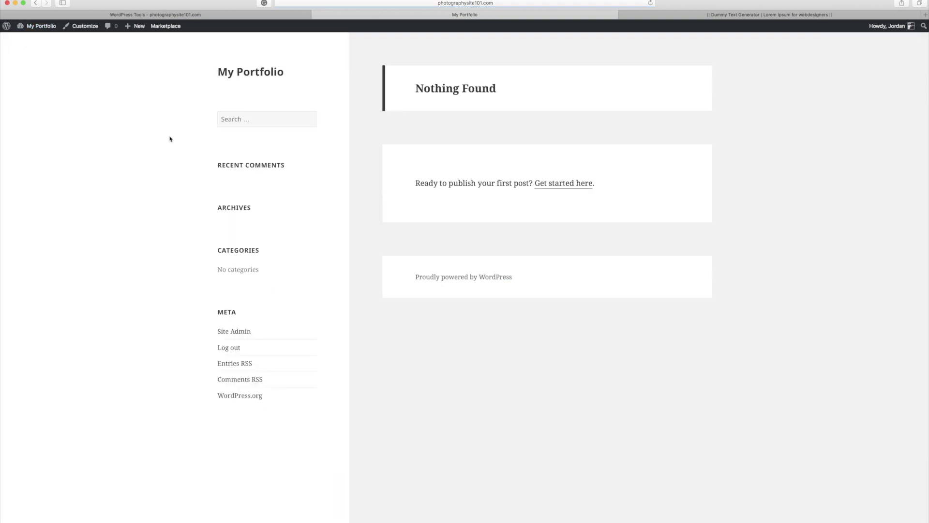
pyautogui.scroll(-1, 355, 235)
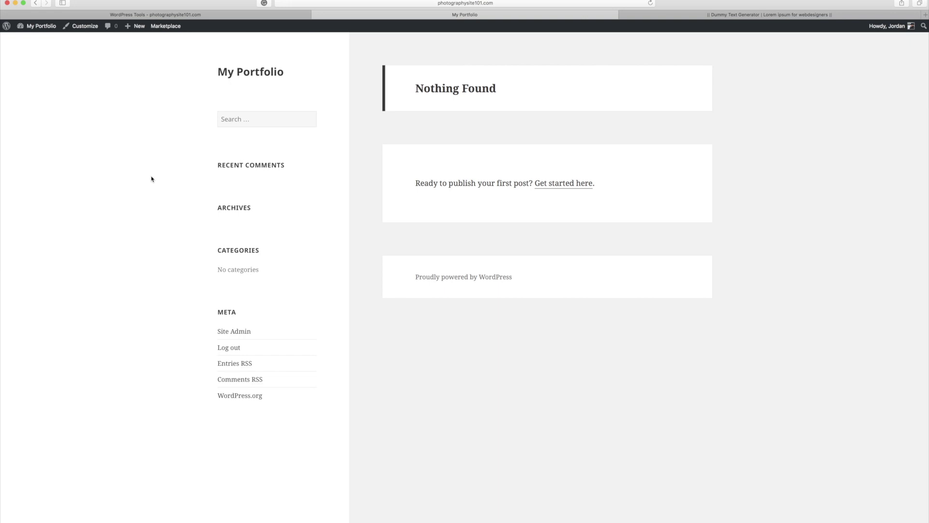
# Step: Open the page for adding new themes and browse the featured ones
pyautogui.click(39, 28)
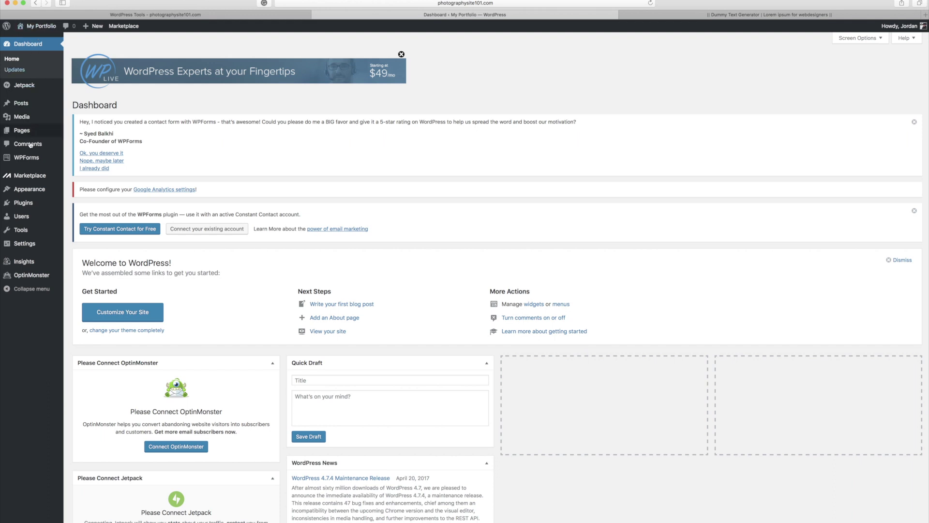
pyautogui.moveTo(29, 194)
pyautogui.click(78, 191)
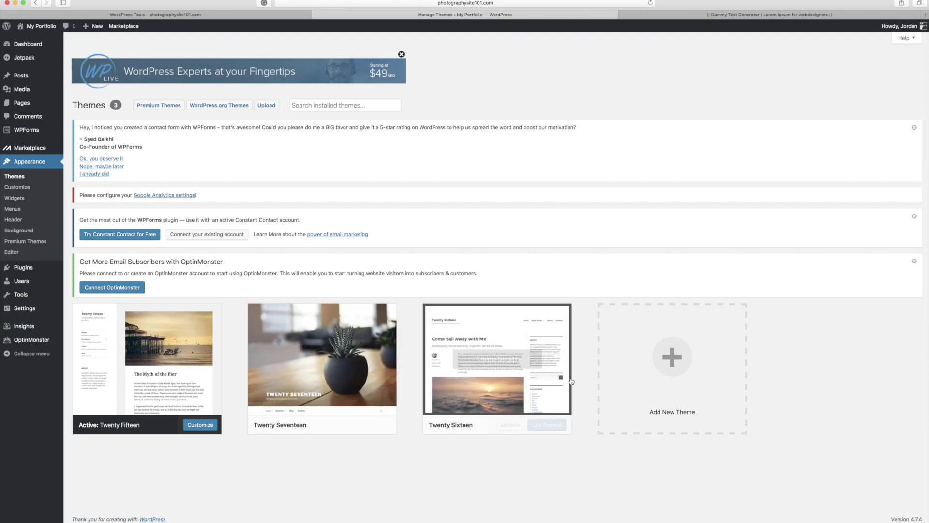
pyautogui.click(671, 370)
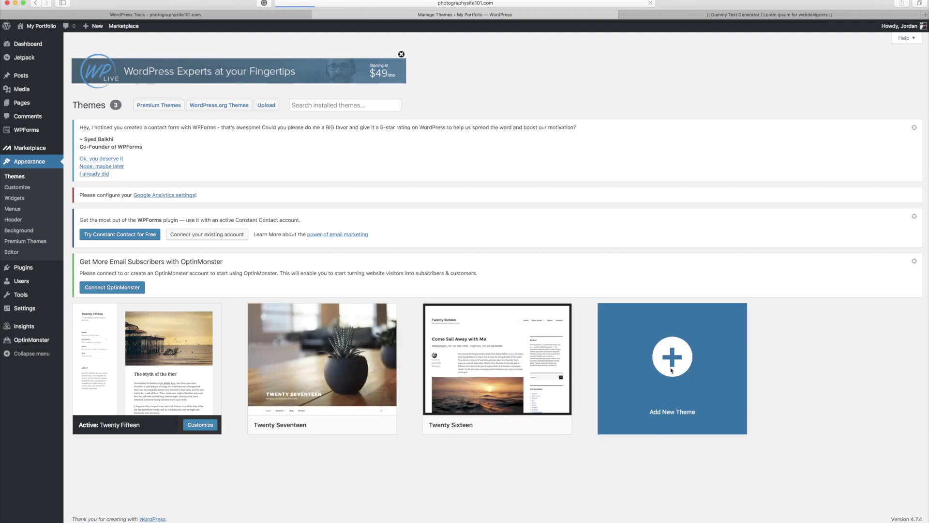
pyautogui.scroll(-3, 554, 360)
pyautogui.scroll(-5, 554, 360)
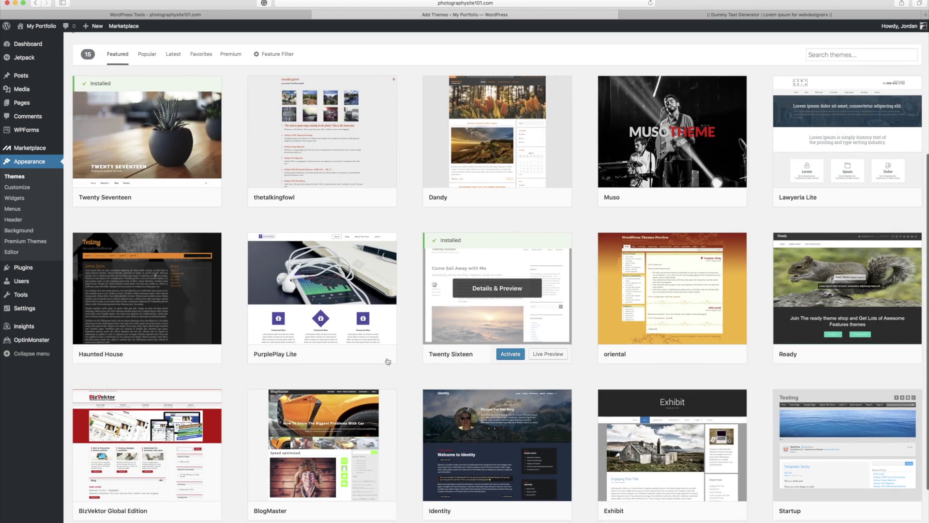
pyautogui.scroll(-2, 541, 367)
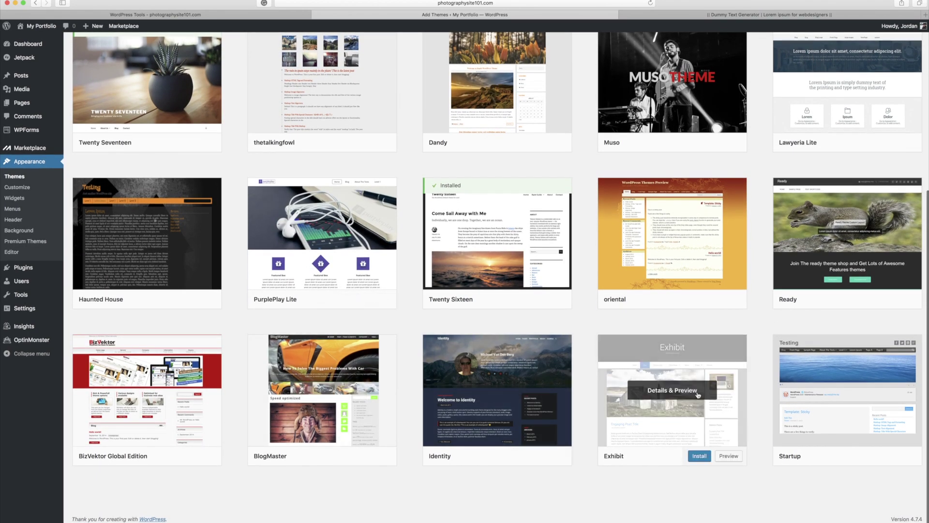
pyautogui.scroll(7, 629, 377)
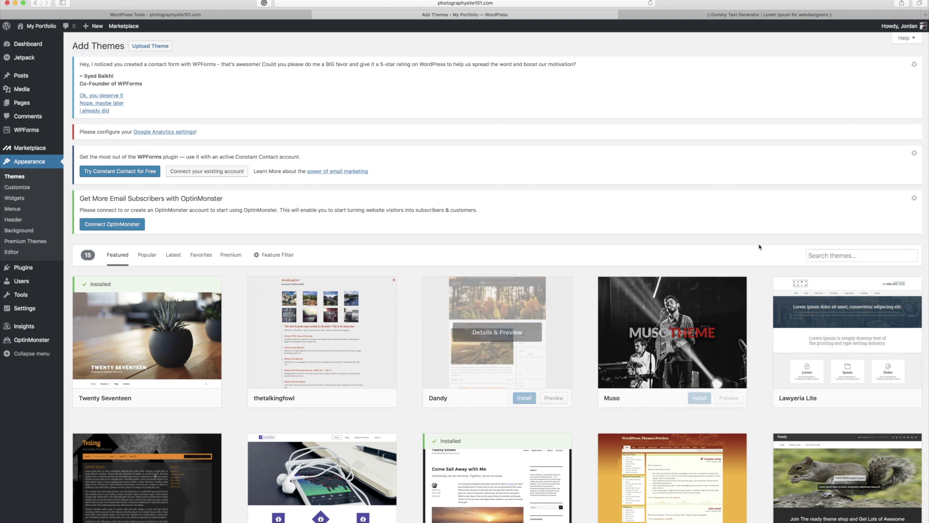
# Step: Search the theme directory for "photography" and look through the results
pyautogui.click(850, 257)
pyautogui.write('photography')
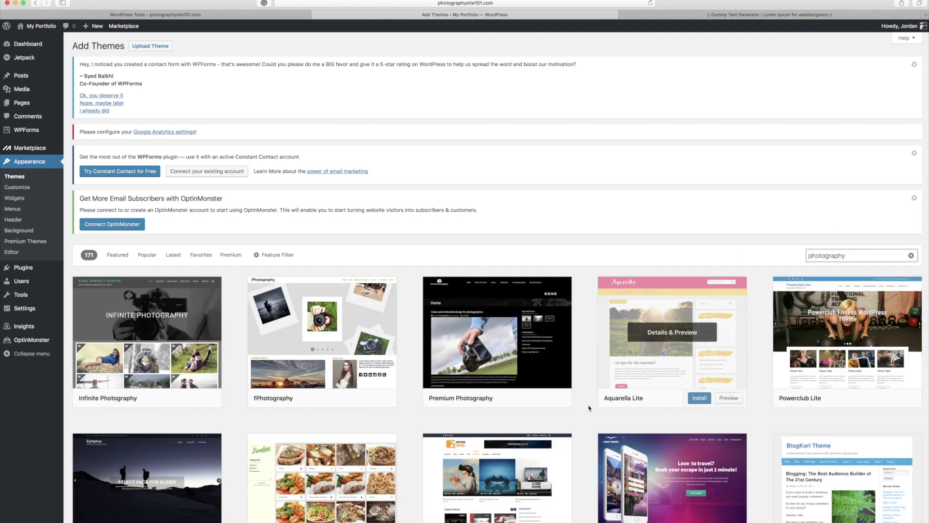
pyautogui.scroll(-5, 533, 396)
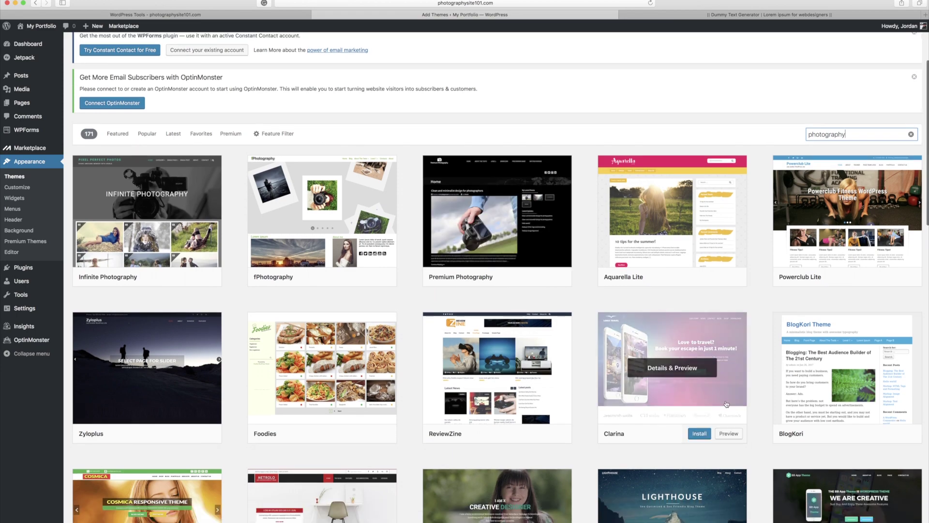
pyautogui.scroll(-5, 726, 404)
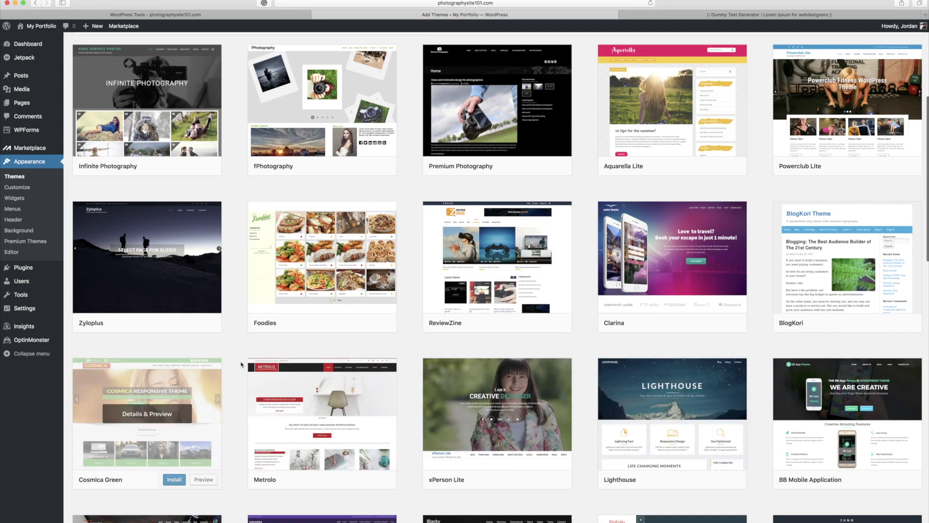
# Step: Preview the Metrolo theme, close the preview and look through more photography themes
pyautogui.click(326, 419)
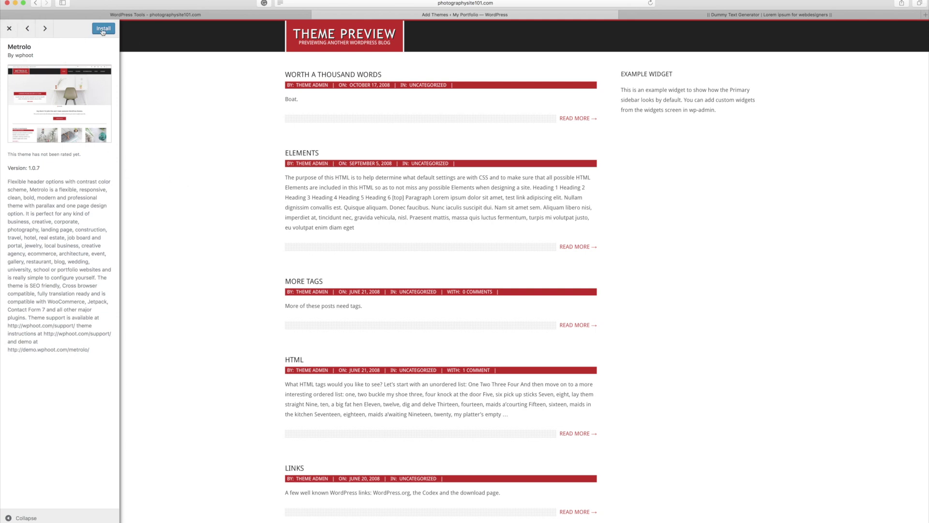
pyautogui.click(8, 29)
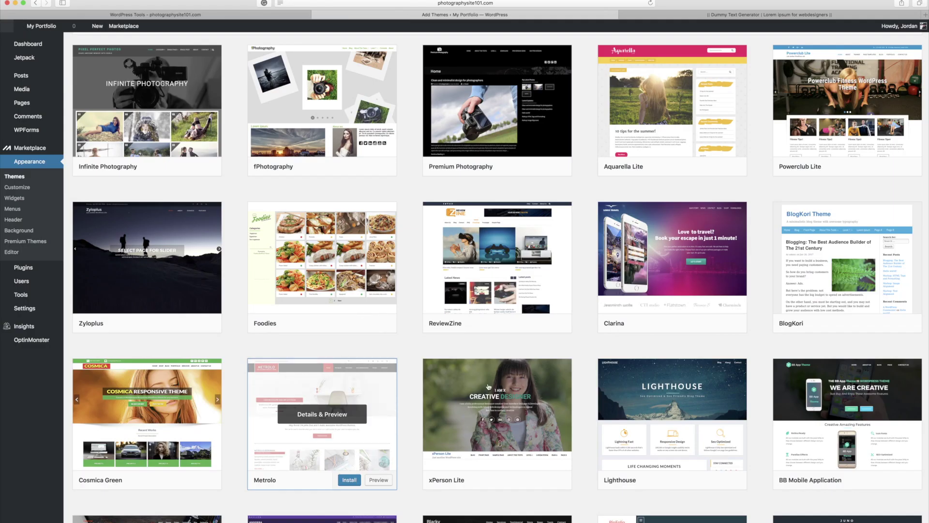
pyautogui.scroll(-5, 490, 387)
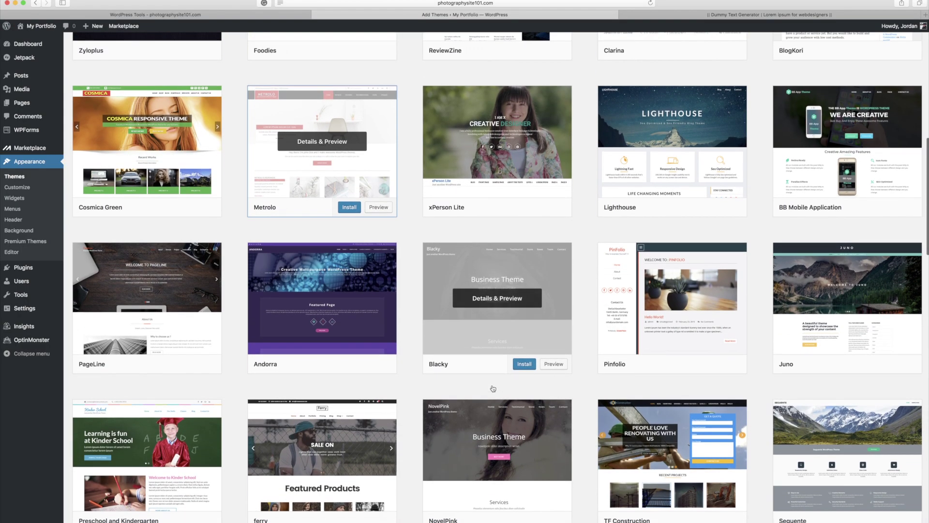
pyautogui.scroll(10, 493, 389)
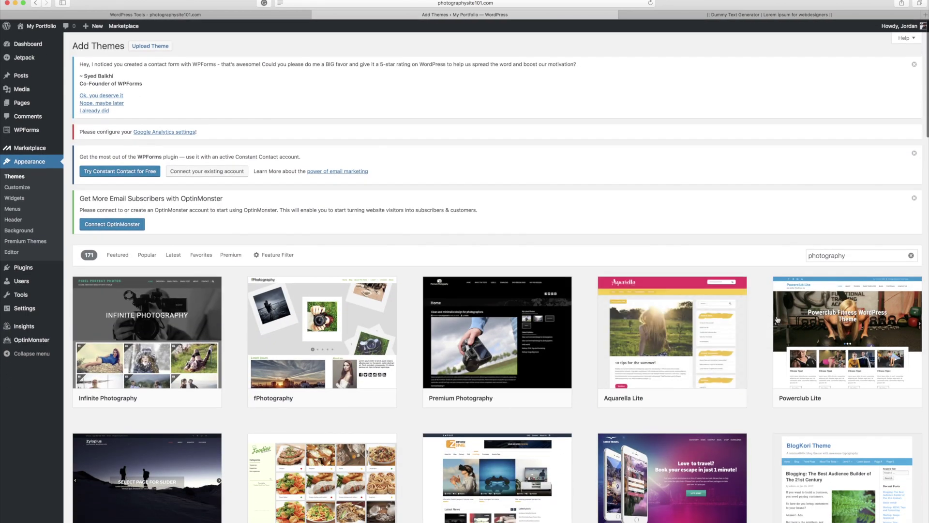
# Step: Find the Blask theme in the directory, then install and activate it
pyautogui.doubleClick(852, 256)
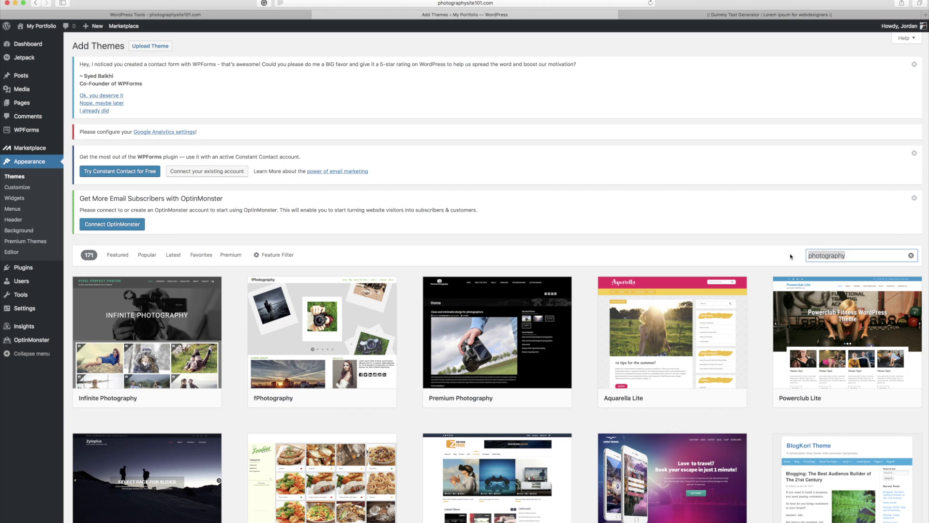
pyautogui.write('Blask')
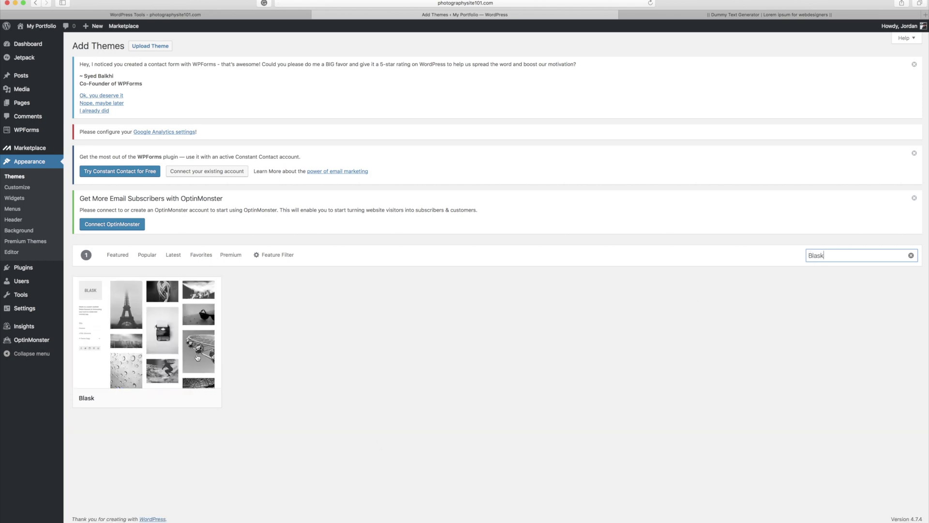
pyautogui.moveTo(156, 337)
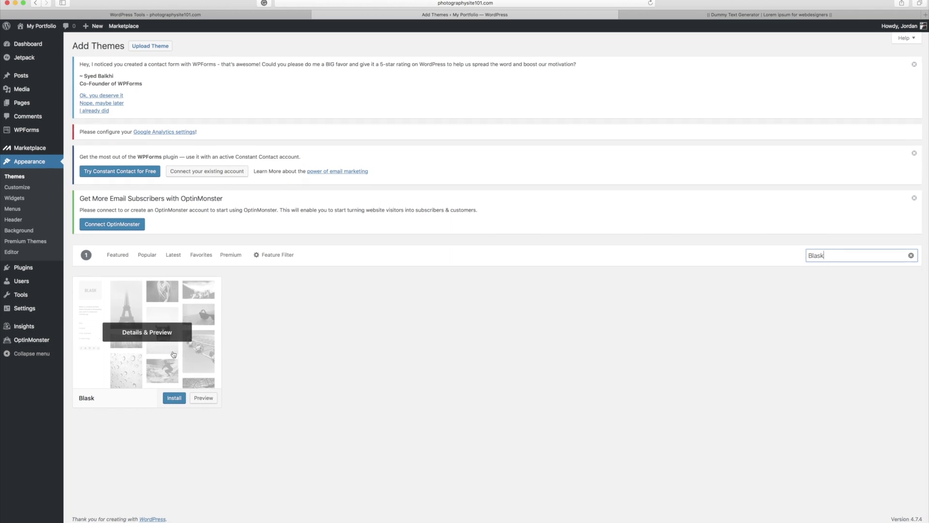
pyautogui.click(177, 399)
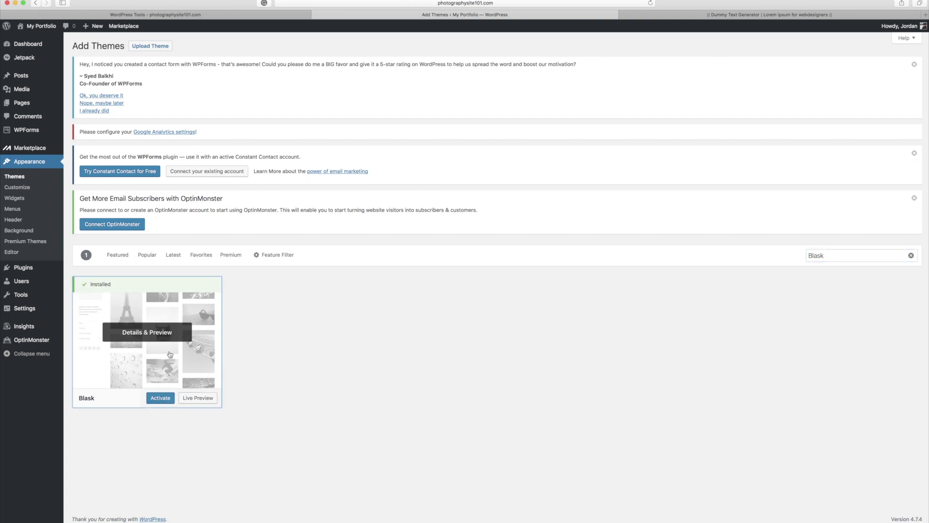
pyautogui.click(164, 396)
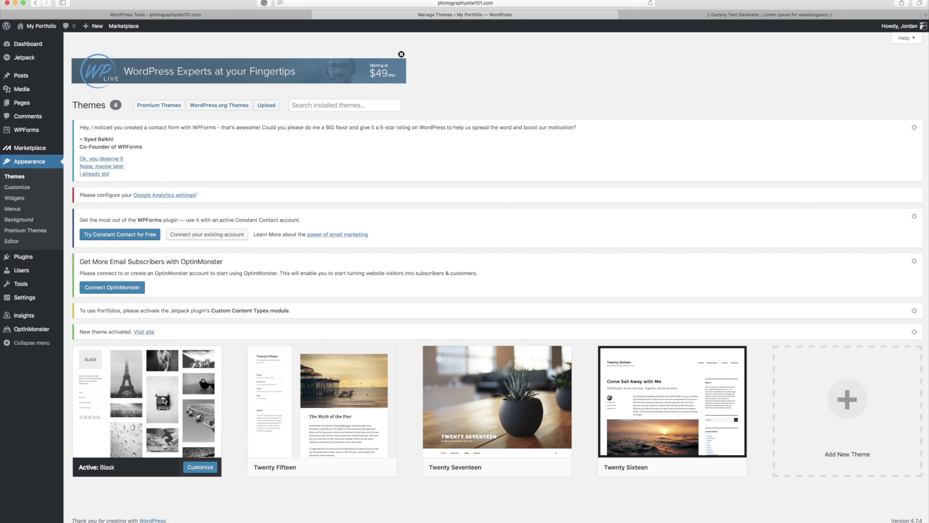
# Step: View the site's front end with the Blask theme and return to the dashboard
pyautogui.click(35, 27)
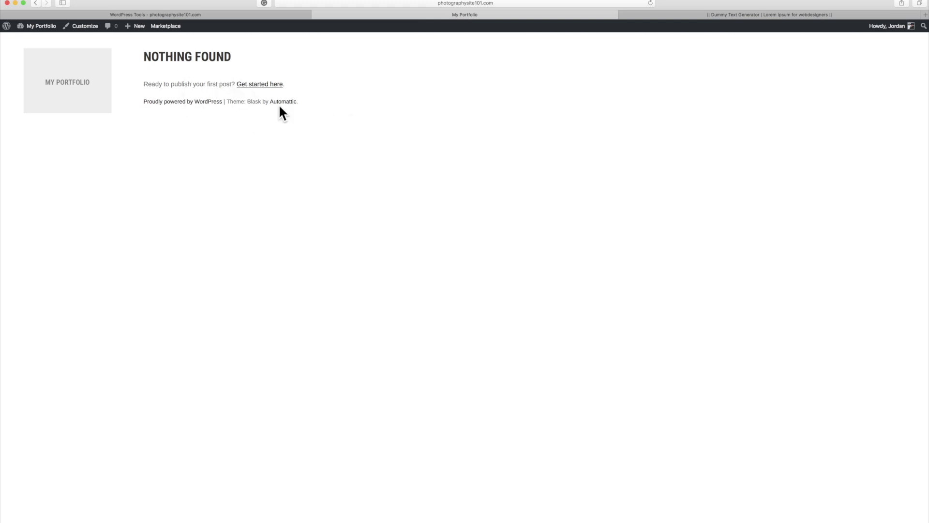
pyautogui.click(40, 28)
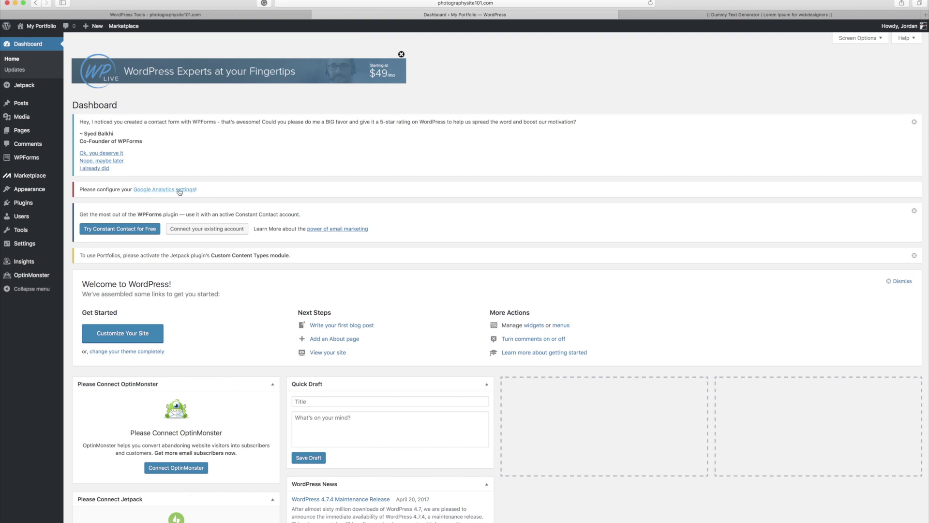
# Step: Create a new page titled "About Me"
pyautogui.moveTo(25, 135)
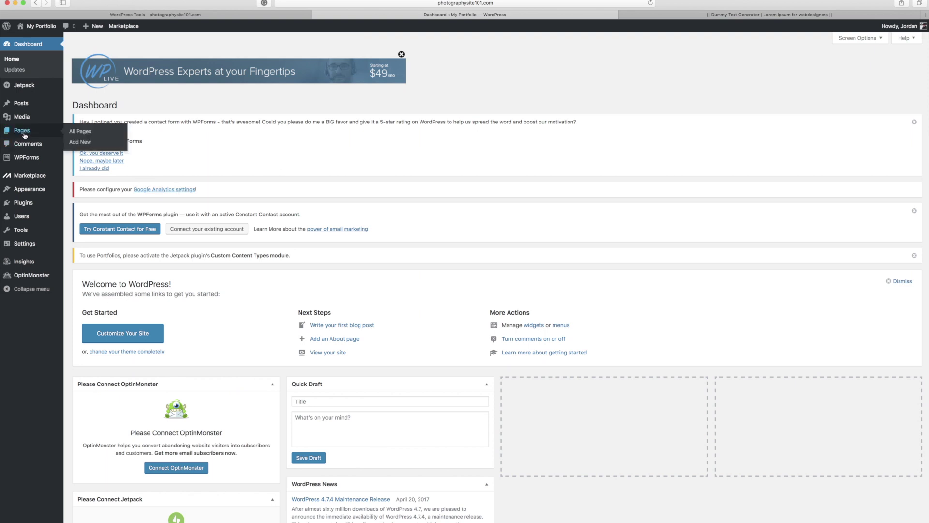
pyautogui.click(75, 143)
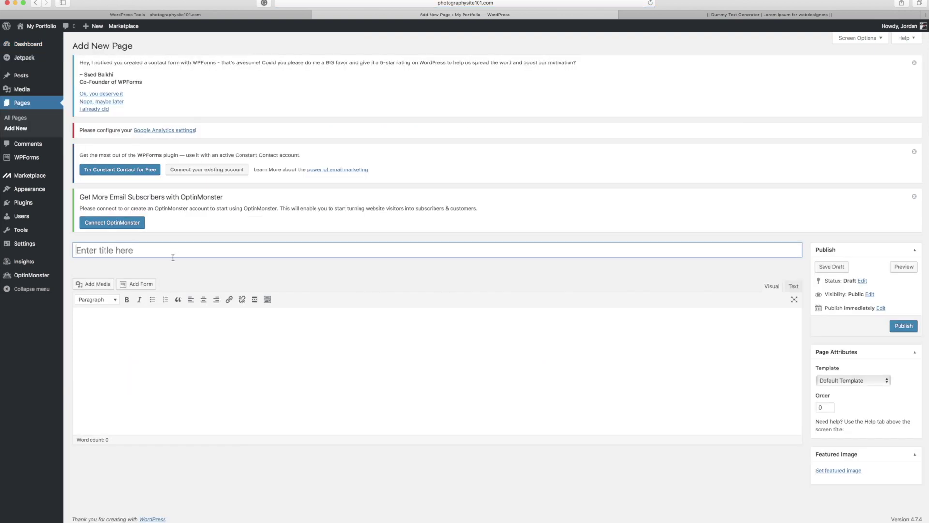
pyautogui.click(121, 252)
pyautogui.write('About Me')
# Step: Fill the page body with Lorem ipsum placeholder text and add two blank lines above it
pyautogui.click(110, 327)
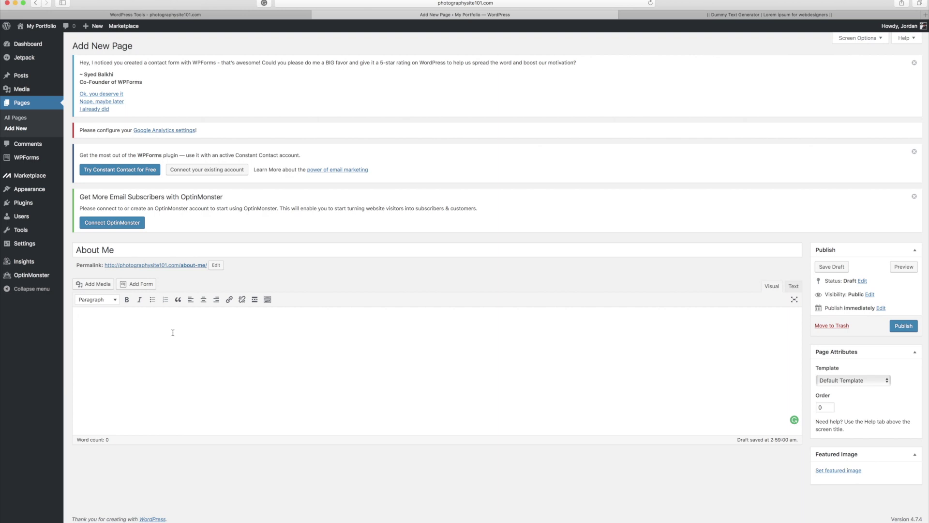
pyautogui.write('Lorem ipsum dolor sit amet, consectetuer adipiscing elit. Aenean commodo ligula eget dolor. Aenean massa. Cum sociis natoque penatibus et magnis dis parturient montes, nascetur ridiculus mus. Donec quam felis, ultricies nec, pellentesque eu, pretium quis, sem. Nulla consequat massa quis enim. Donec pede justo, fringilla vel, aliquet nec, vulputate eget, arcu. In enim justo, rhoncus ut, imperdiet a, venenatis vitae, justo. Nullam dictum felis eu pede mollis pretium. Integer tincidunt. Cras dapibus. Vivamus elementum semper nisi. Aenean vulputate eleifend tellus. Aenean leo ligula, porttitor eu, consequat vitae, eleifend ac, enim. Aliquam lorem ante, dapibus in, viverra quis, feugiat a, tellus. Phasellus viverra nulla ut metus varius laoreet. Quisque rutrum. Aenean imperdiet. Etiam ultricies nisi vel augue. Curabitur ullamcorper ultricies nisi. Nam eget dui. Etiam rhoncus. Maecenas tempus, tellus eget condimentum rhoncus, sem quam semper libero, sit amet adipiscing sem neque sed ipsum. Nam quam nunc, blandit vel, luctus pulvinar, hendrerit id, lorem. Maecenas nec odio et ante tincidunt tempus. Donec vitae sapien ut libero venenatis faucibus. Nullam quis ante. Etiam sit amet orci eget eros faucibus tincidunt. Duis leo. Sed fringilla mauris sit amet nibh. Donec sodales sagittis magna. Sed consequat, leo eget bibendum sodales, augue velit cursus nunc,')
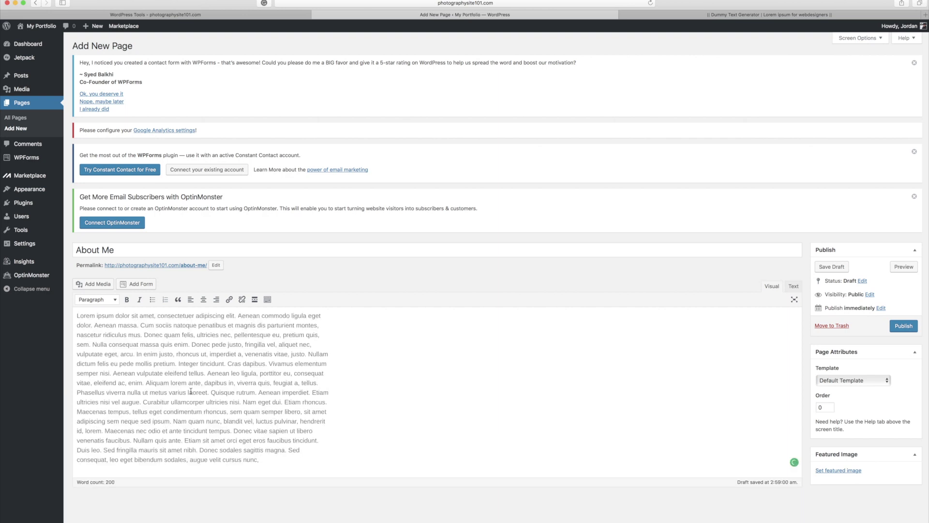
pyautogui.click(76, 316)
pyautogui.press('Return')
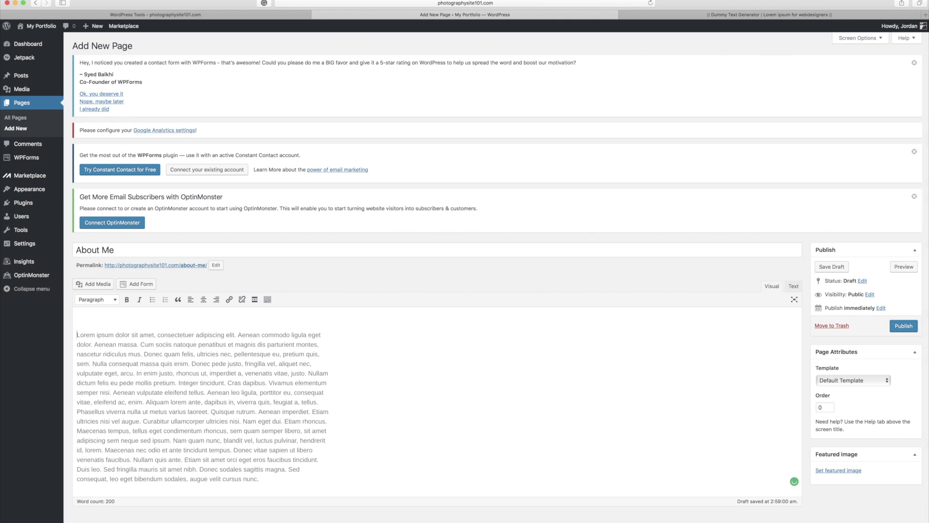
pyautogui.press('Return')
# Step: With the insertion point on the first blank line, upload the JPEG beginning with 0E0617F4 from the Desktop to the media library
pyautogui.click(77, 315)
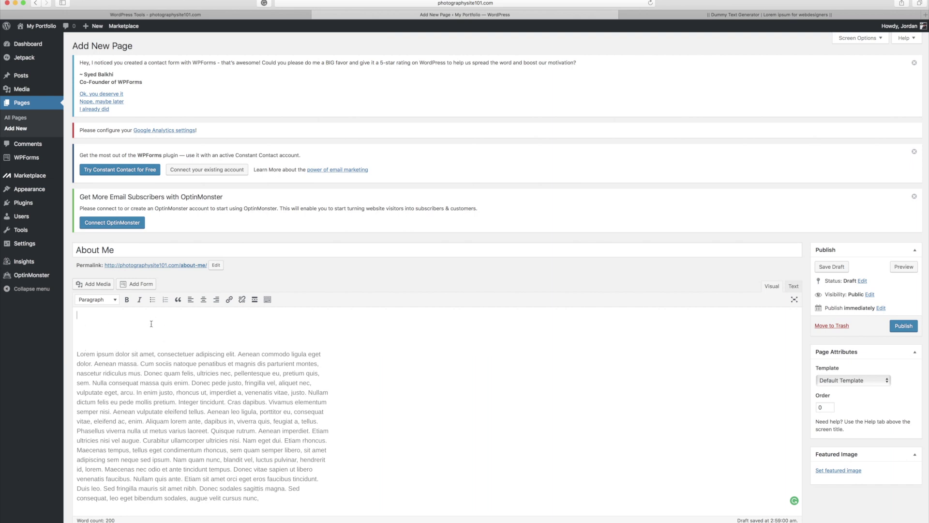
pyautogui.click(103, 287)
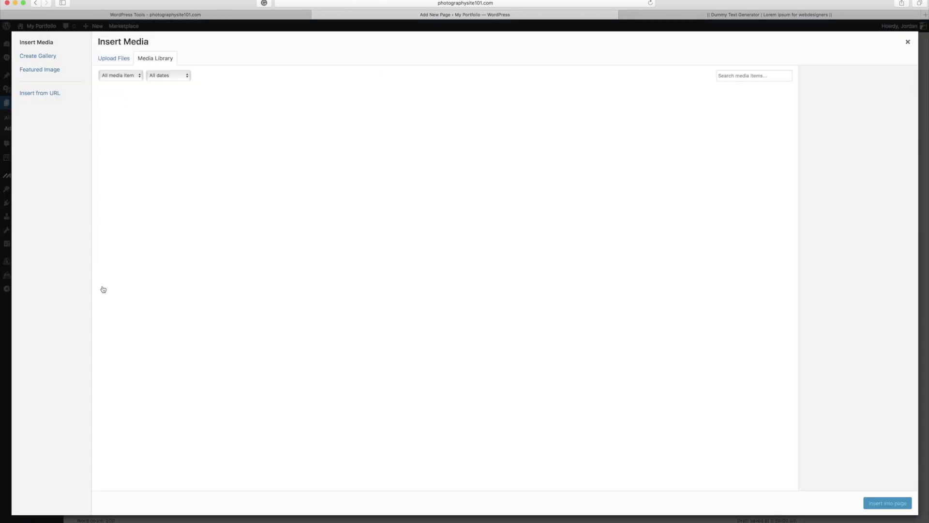
pyautogui.click(437, 252)
pyautogui.press('super+shift+d')
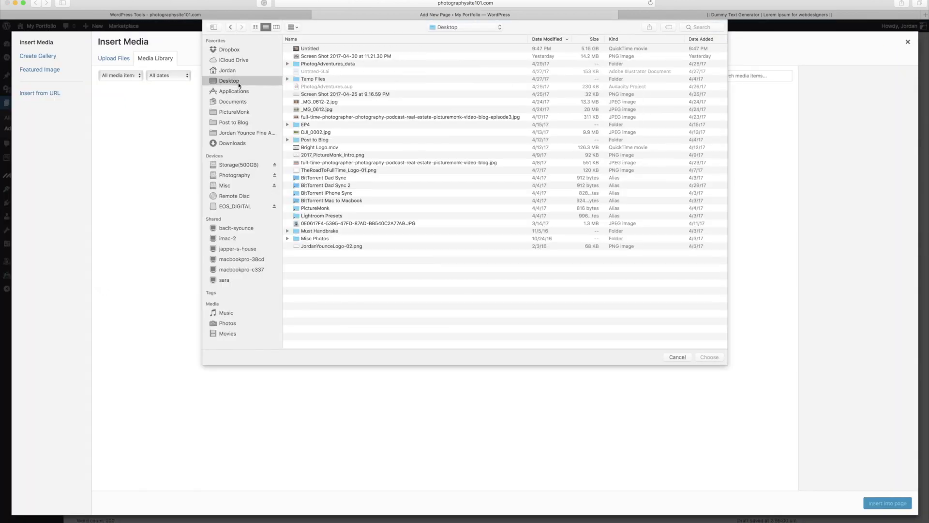
pyautogui.click(357, 224)
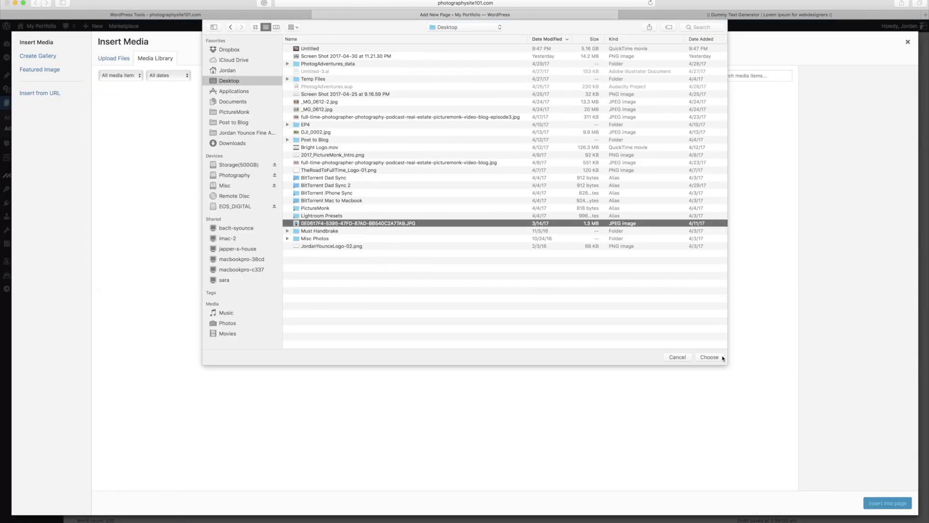
pyautogui.click(721, 358)
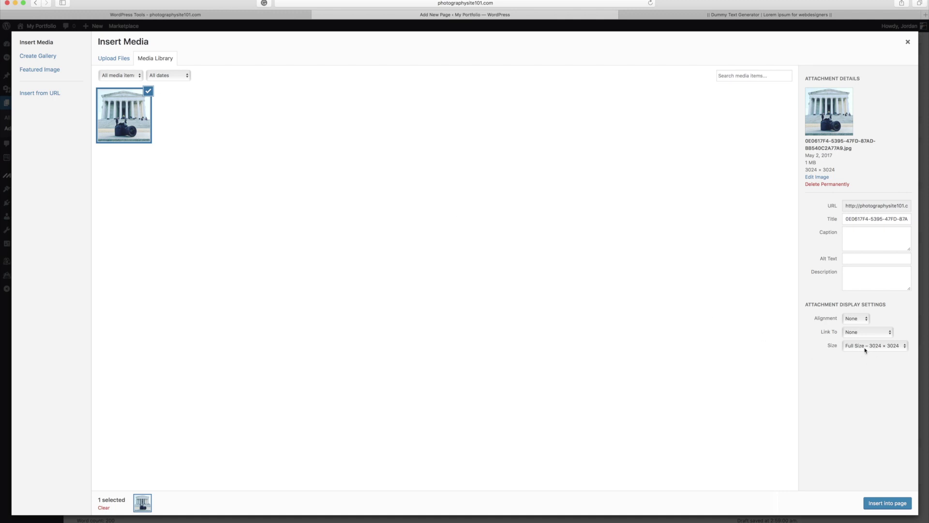
# Step: Set the uploaded image's size to Large and insert it into the About Me page above the text
pyautogui.click(865, 350)
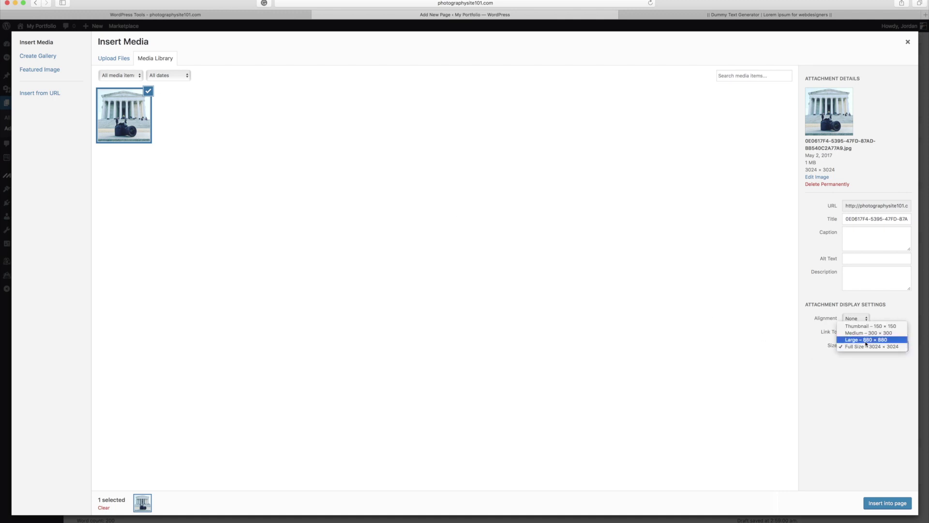
pyautogui.click(861, 340)
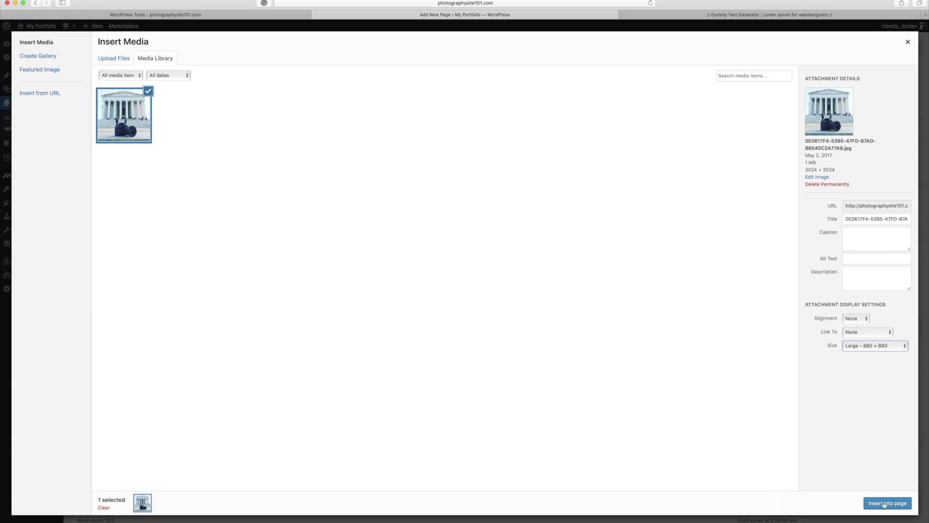
pyautogui.click(884, 504)
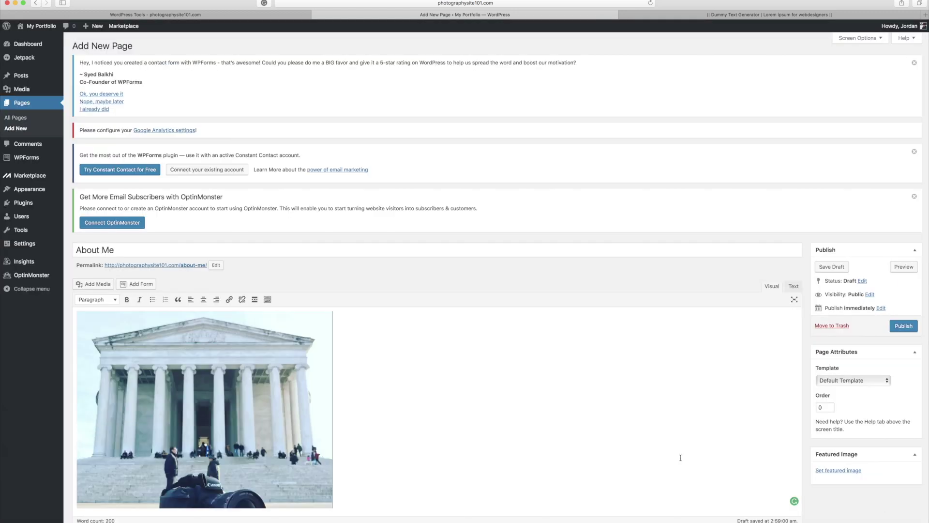
# Step: Preview the About Me page, close the preview and publish the page
pyautogui.scroll(-5, 188, 385)
pyautogui.scroll(1, 203, 376)
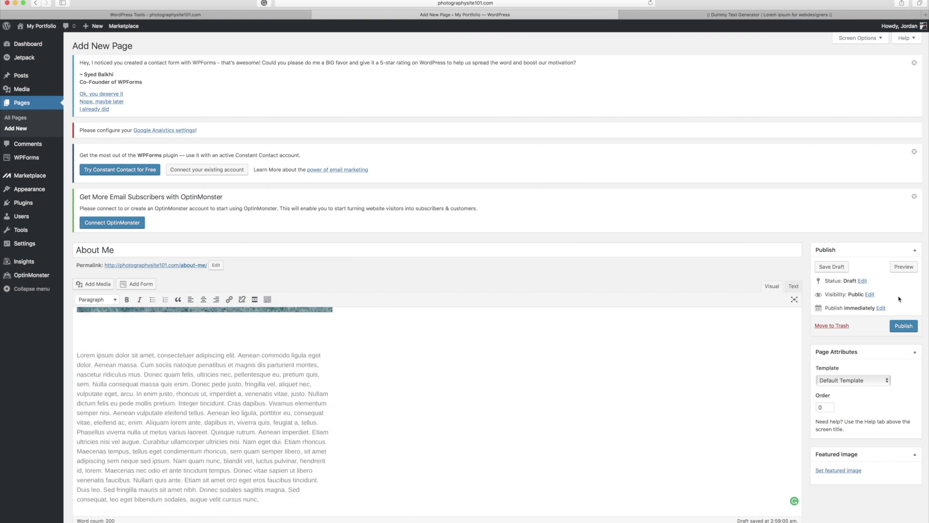
pyautogui.click(903, 267)
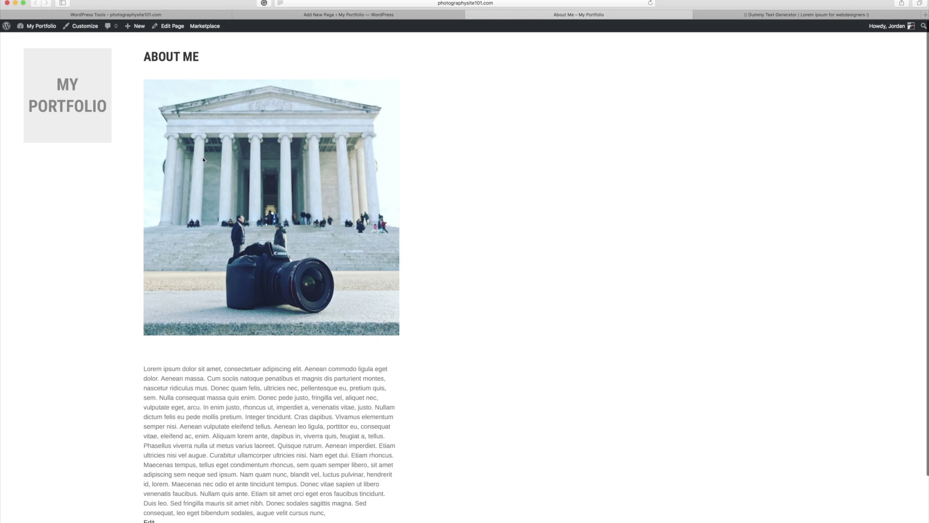
pyautogui.scroll(-2, 242, 252)
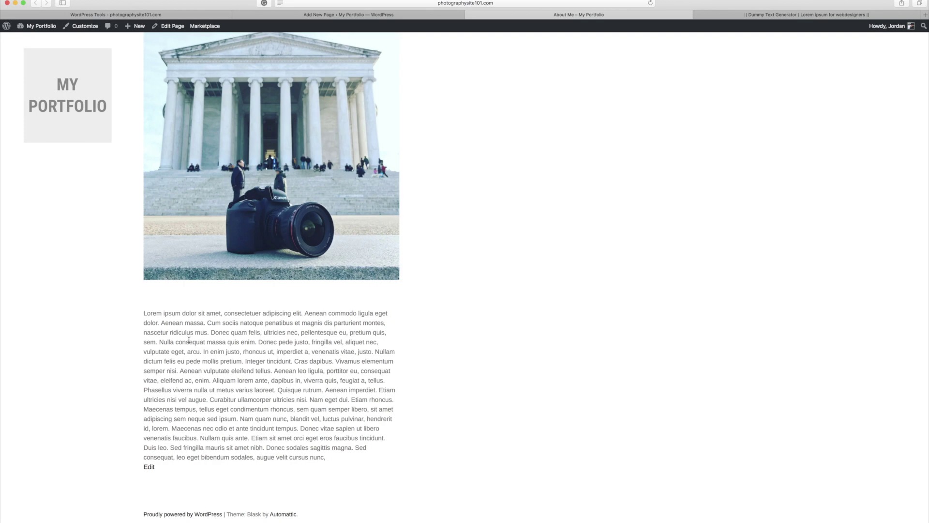
pyautogui.click(470, 14)
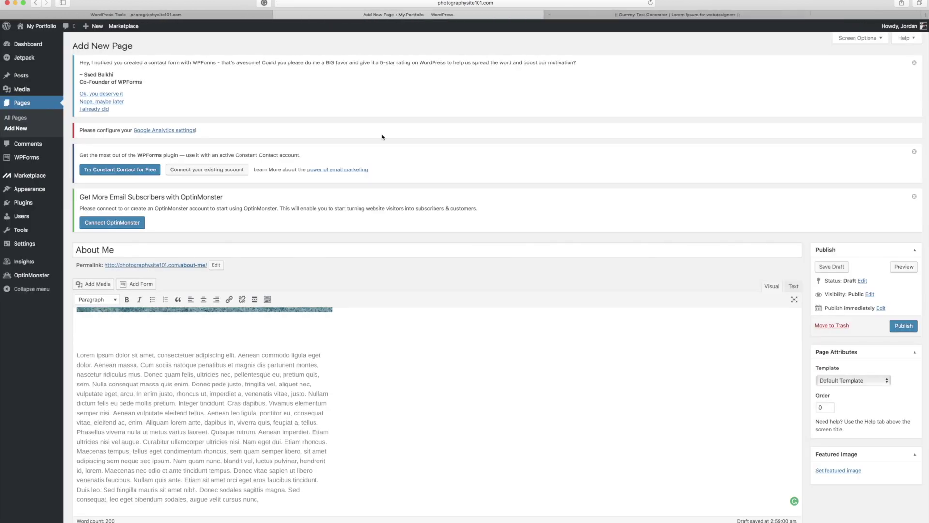
pyautogui.scroll(5, 237, 461)
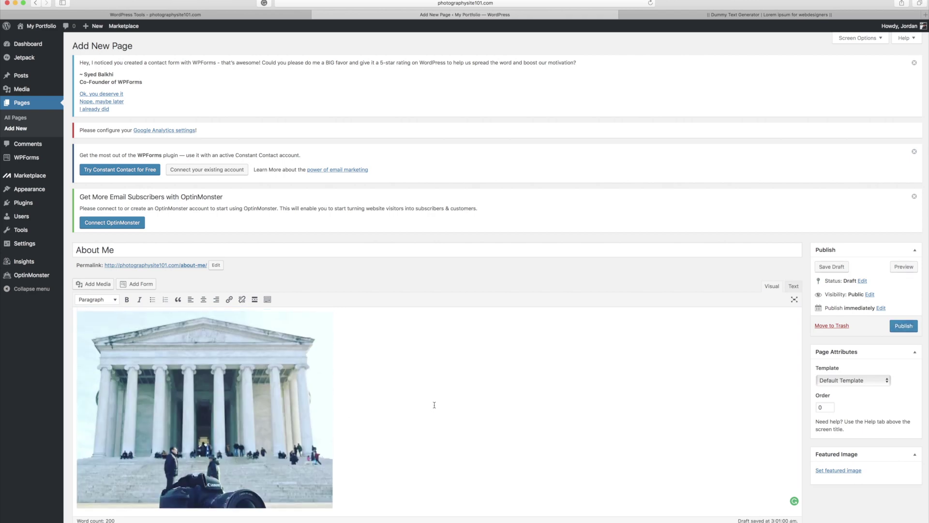
pyautogui.click(904, 326)
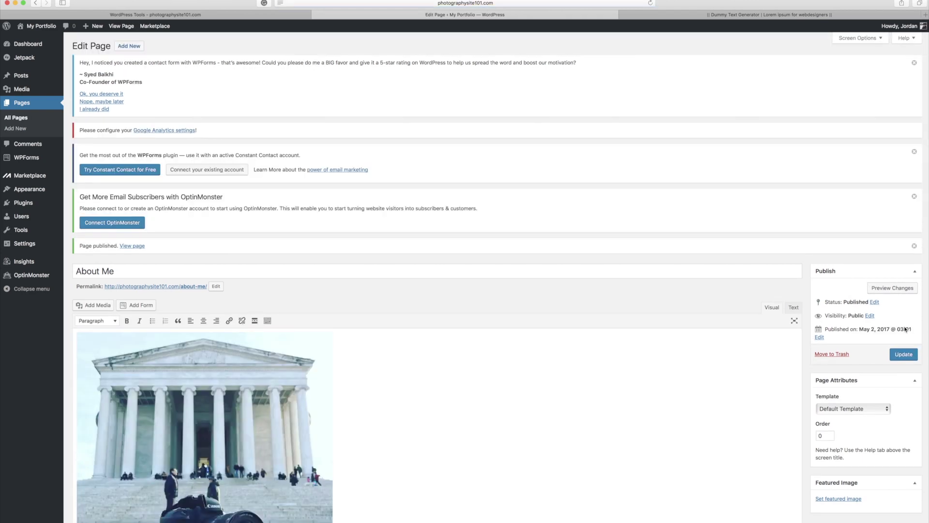
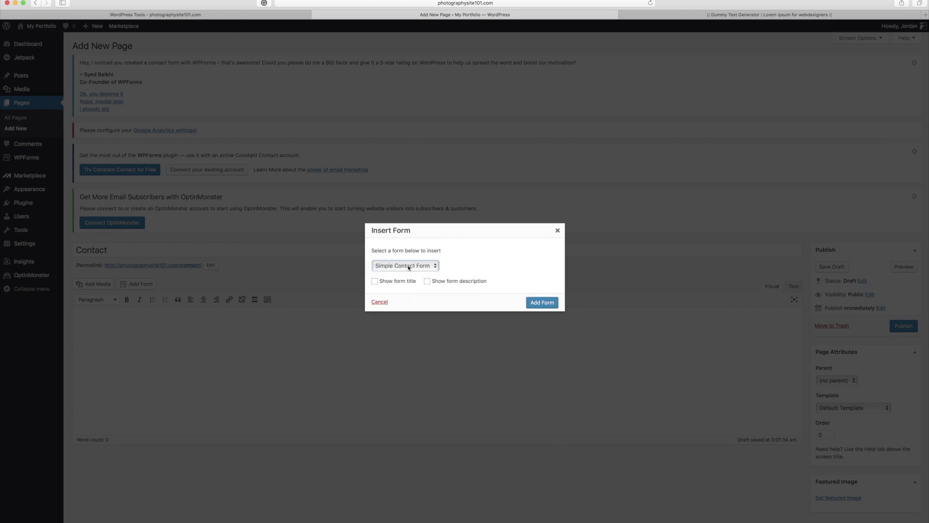
# Step: Insert the Simple Contact Form into the body of the Contact page without its title or description
pyautogui.click(407, 266)
pyautogui.click(543, 304)
pyautogui.click(543, 304)
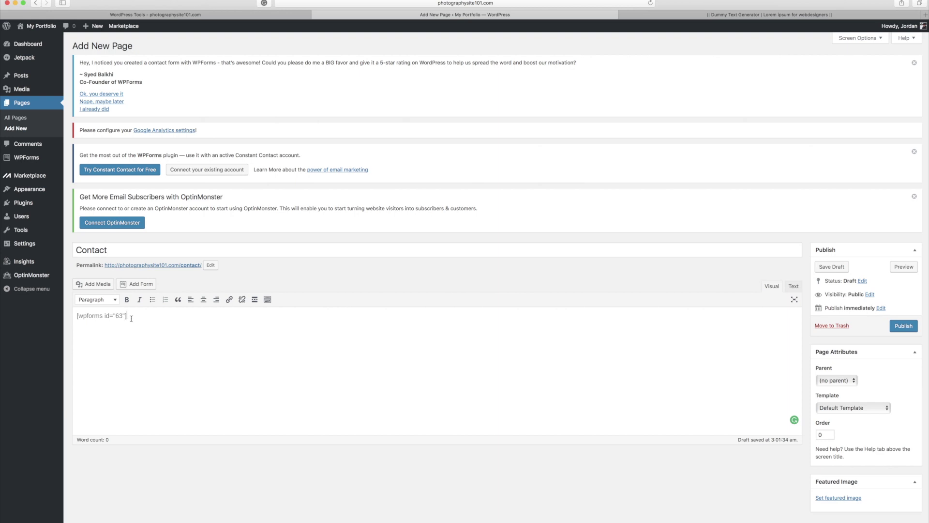
# Step: Preview the Contact page with its form, close the preview and publish the page
pyautogui.click(898, 269)
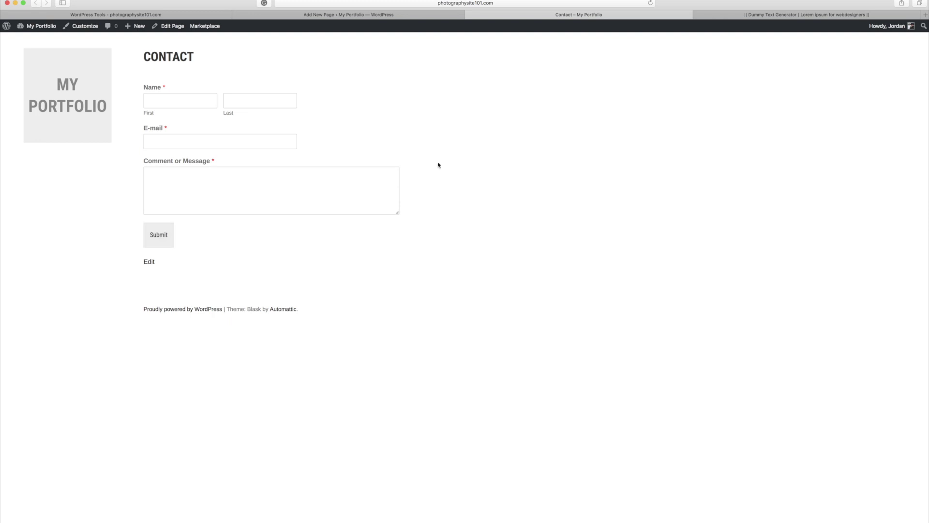
pyautogui.click(468, 14)
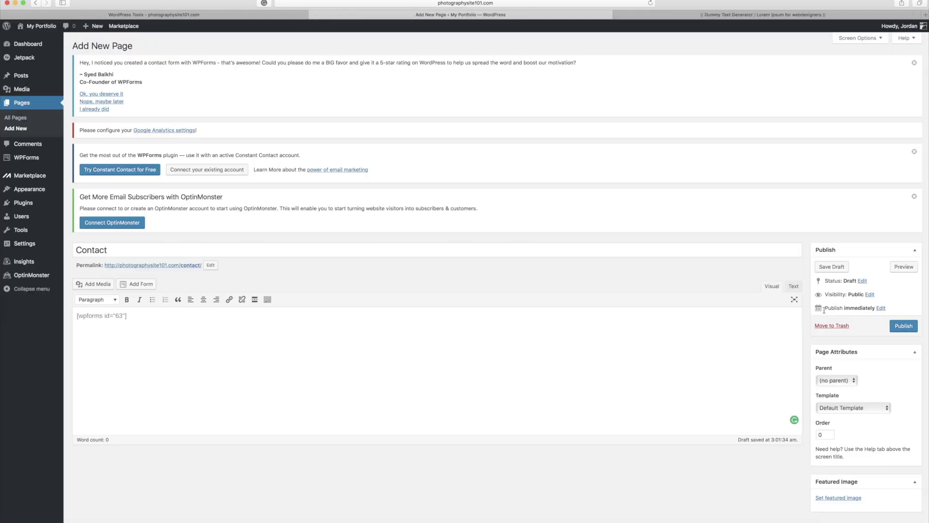
pyautogui.click(903, 326)
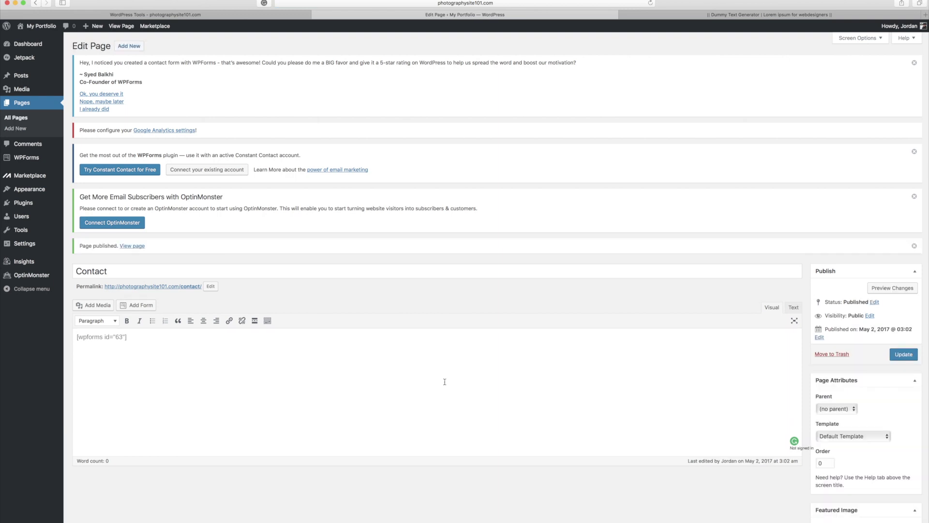
# Step: Look through the installed plugins and open the page for adding new ones
pyautogui.click(29, 208)
pyautogui.scroll(-5, 340, 371)
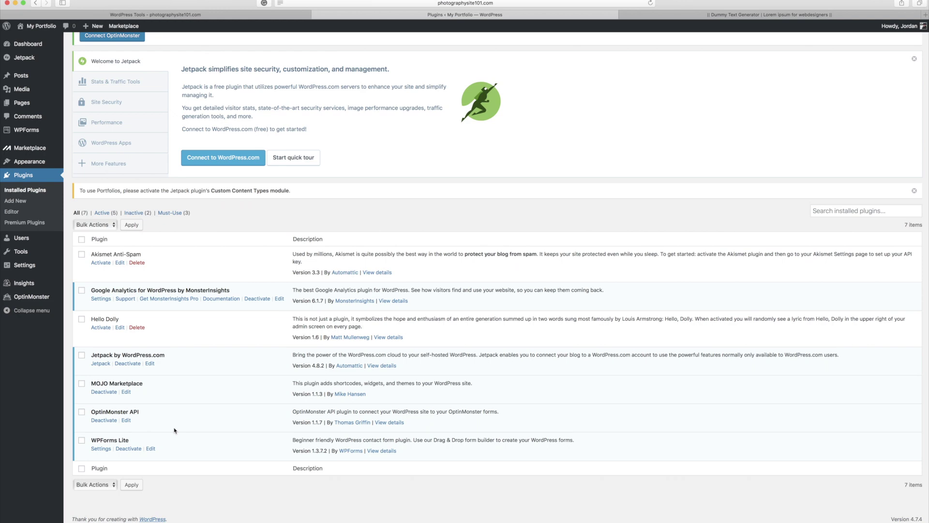
pyautogui.scroll(5, 217, 418)
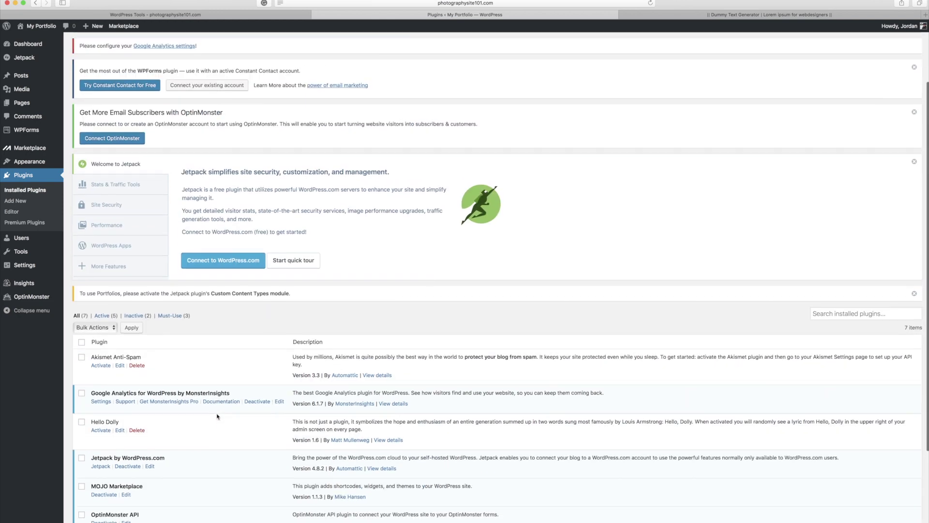
pyautogui.scroll(4, 218, 418)
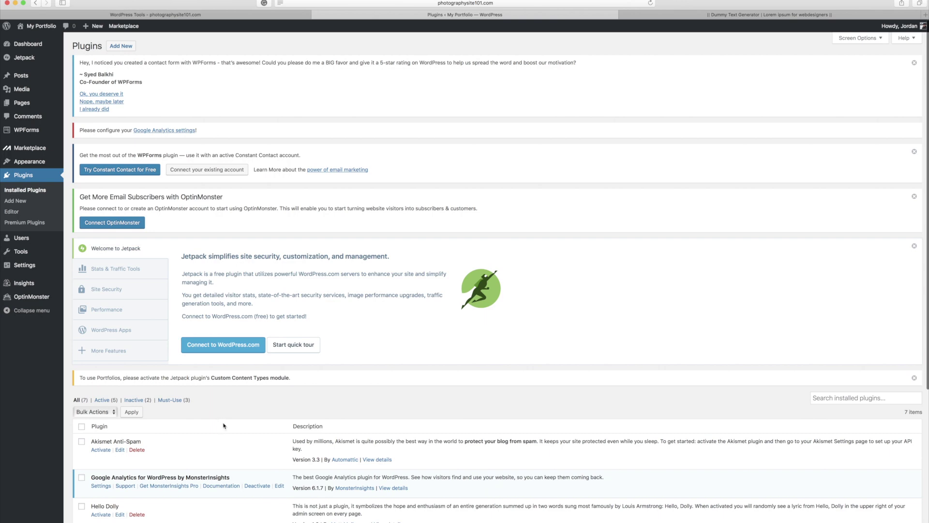
pyautogui.click(123, 49)
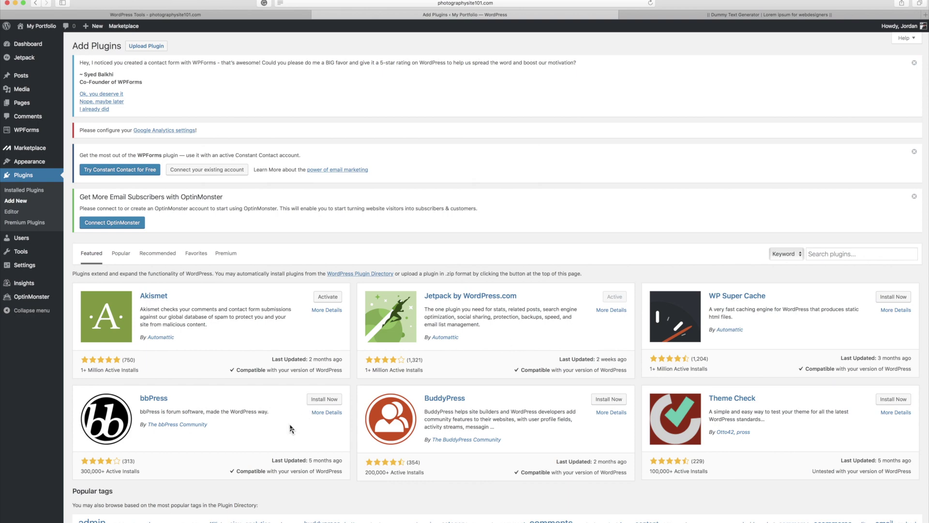
pyautogui.scroll(-3, 292, 429)
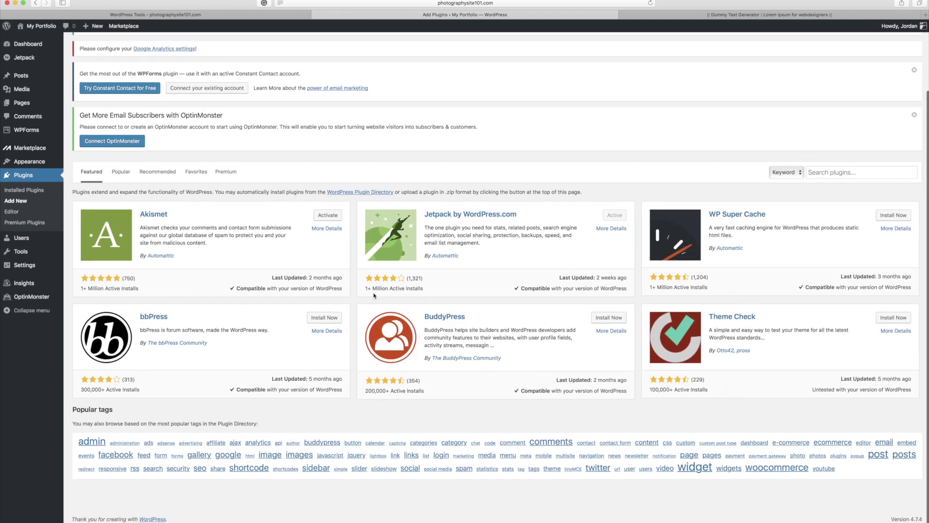
# Step: Search the plugin directory for "photo gallery" and install and activate Photo Gallery by WD
pyautogui.click(843, 172)
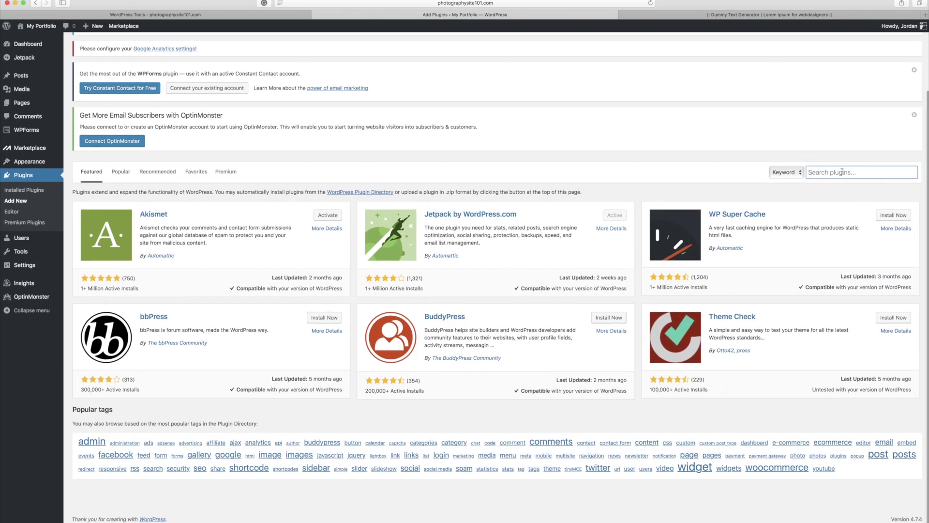
pyautogui.write('photo')
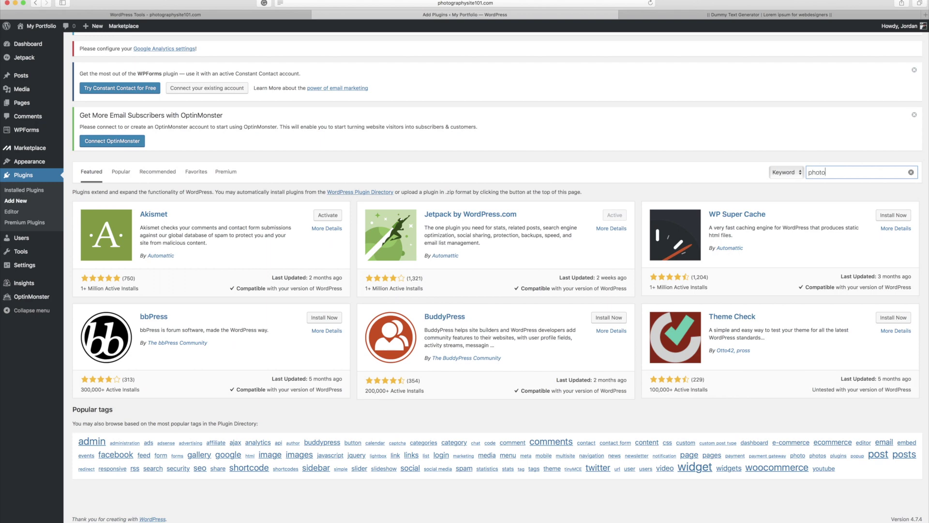
pyautogui.write(' gallery')
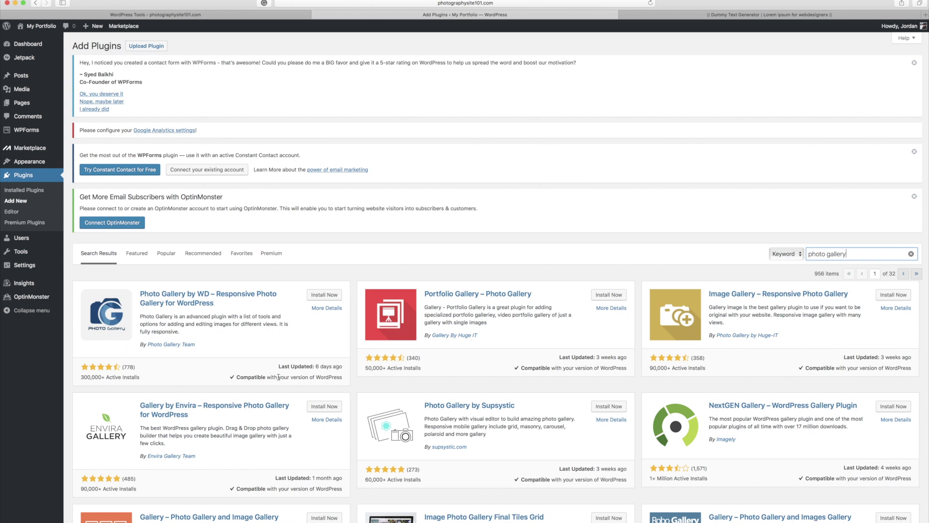
pyautogui.click(323, 296)
pyautogui.click(327, 295)
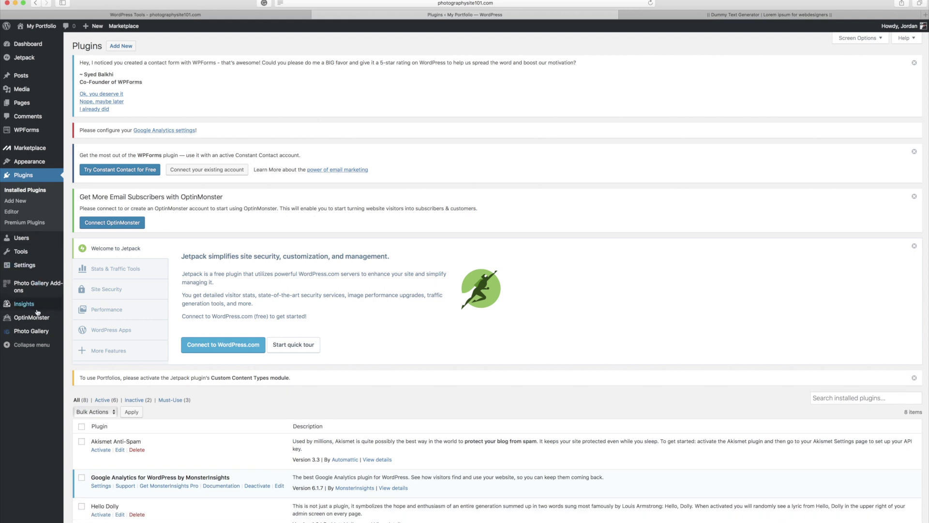
# Step: Start a new gallery in the Photo Gallery plugin and name it "My Portfolio"
pyautogui.click(39, 333)
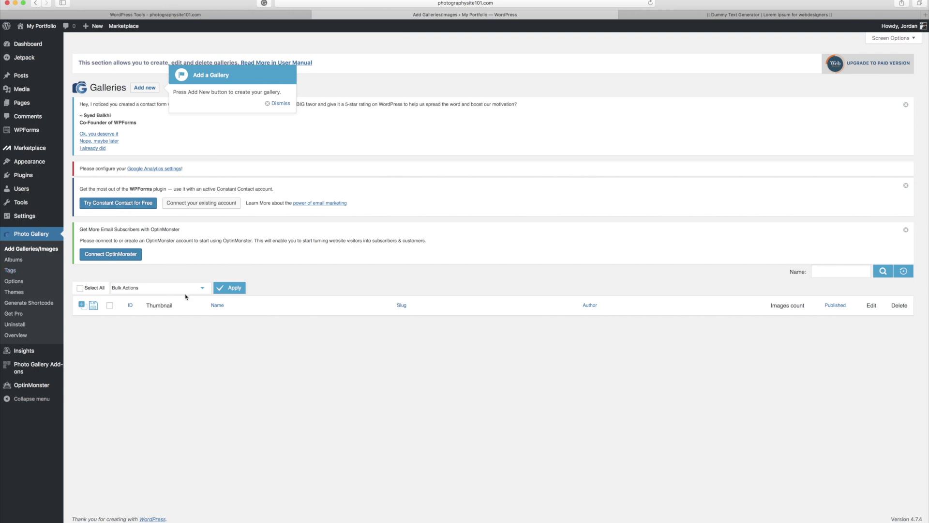
pyautogui.click(279, 103)
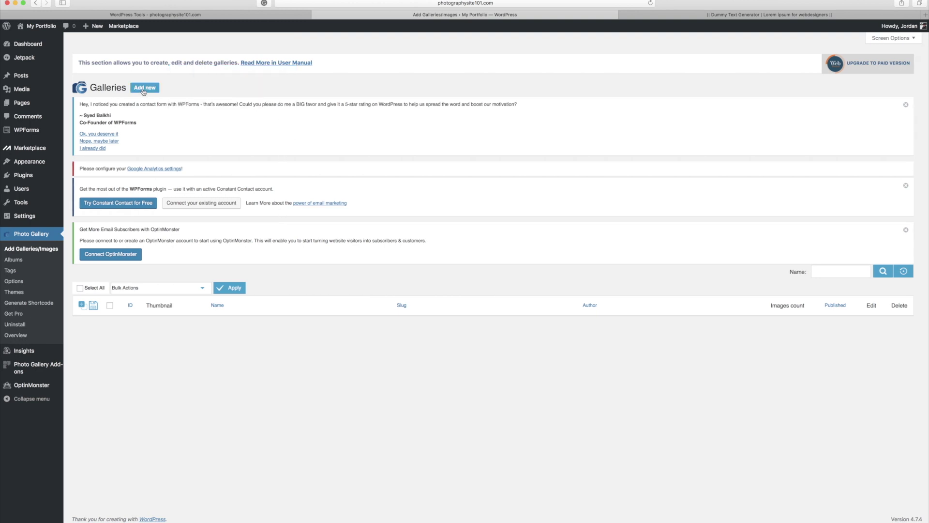
pyautogui.click(143, 88)
pyautogui.scroll(-1, 194, 281)
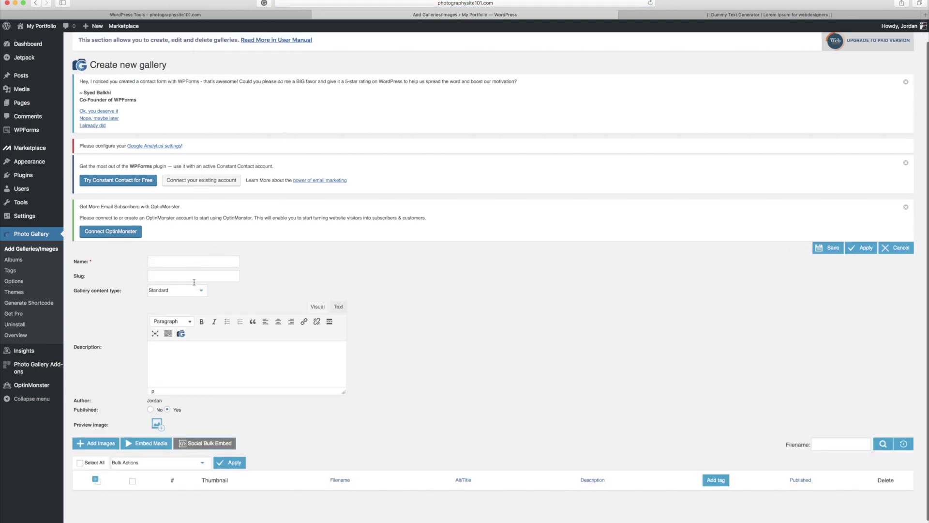
pyautogui.click(194, 255)
pyautogui.write('My ')
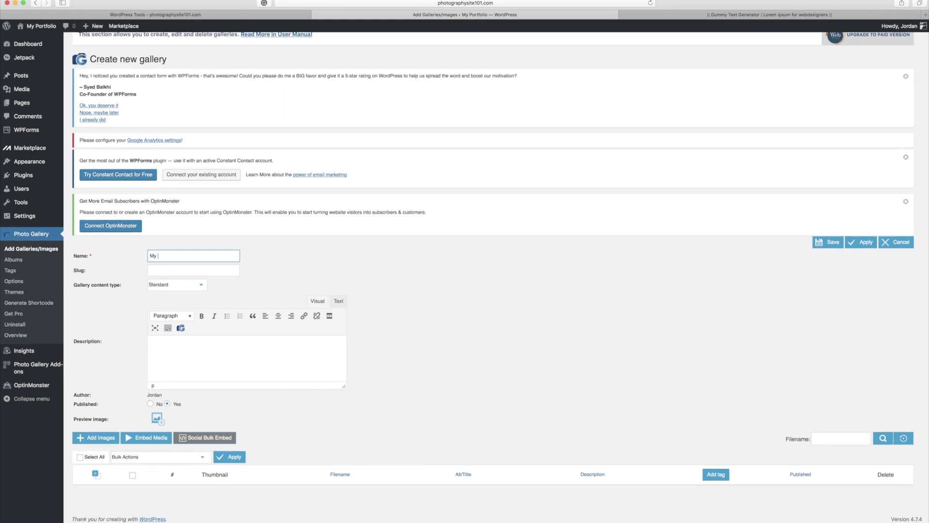
pyautogui.write('Portfolio')
# Step: Try the Instagram only content type for the gallery and set it back to Standard
pyautogui.click(168, 286)
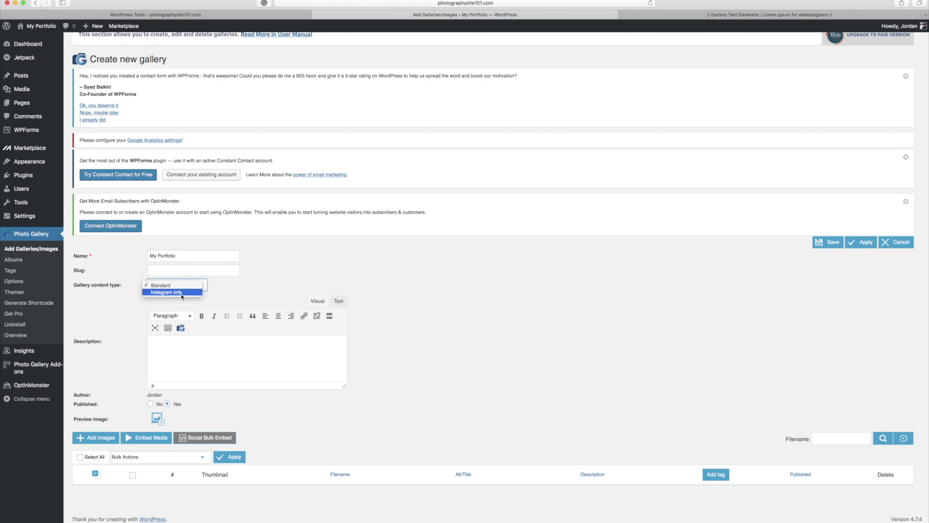
pyautogui.click(181, 292)
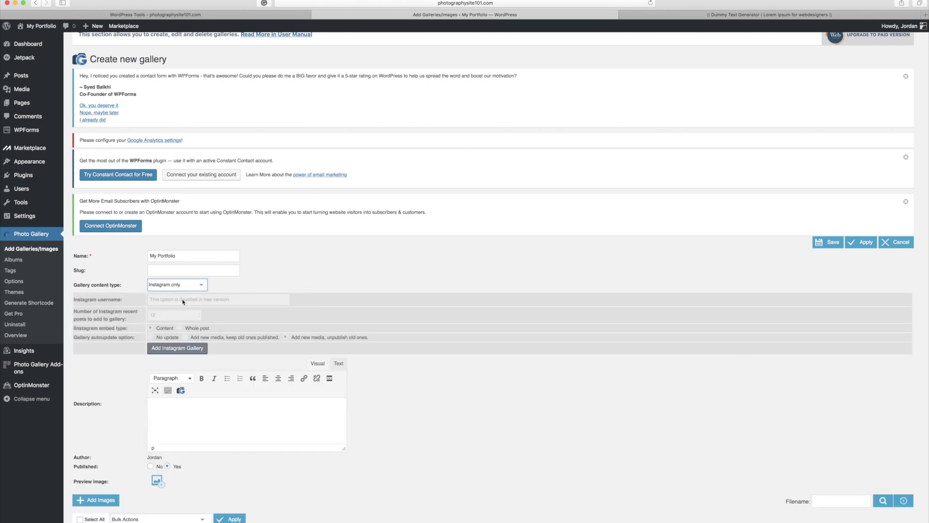
pyautogui.click(176, 285)
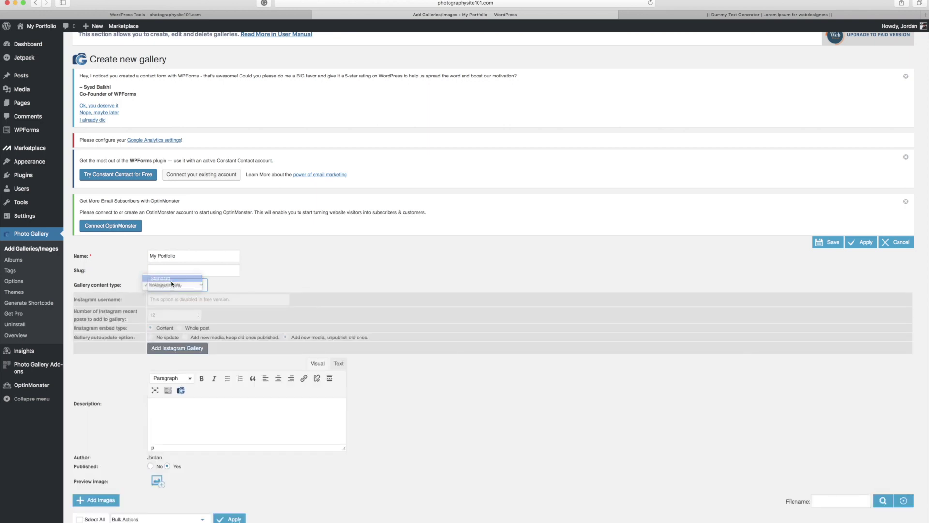
pyautogui.click(180, 284)
# Step: Enter "These are the images of my portfolio" as the gallery's description
pyautogui.click(188, 345)
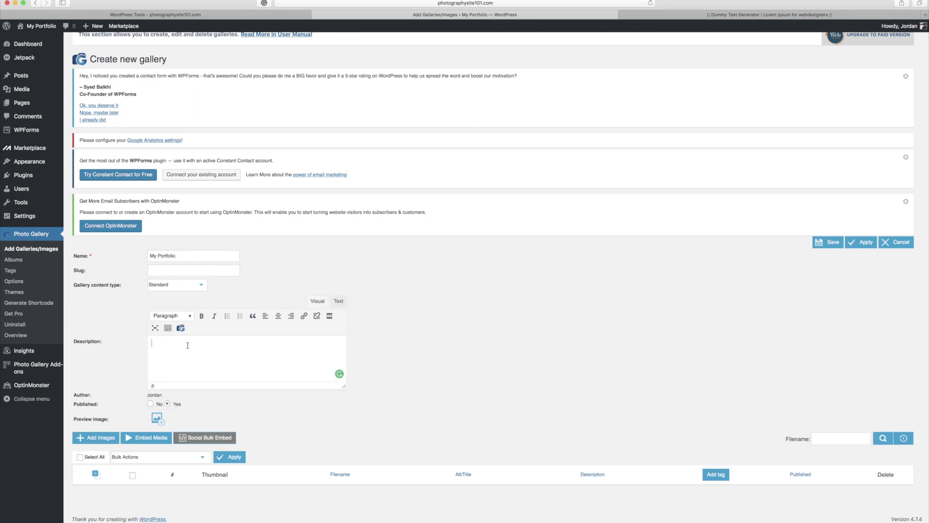
pyautogui.write('These are the images of my portfolio')
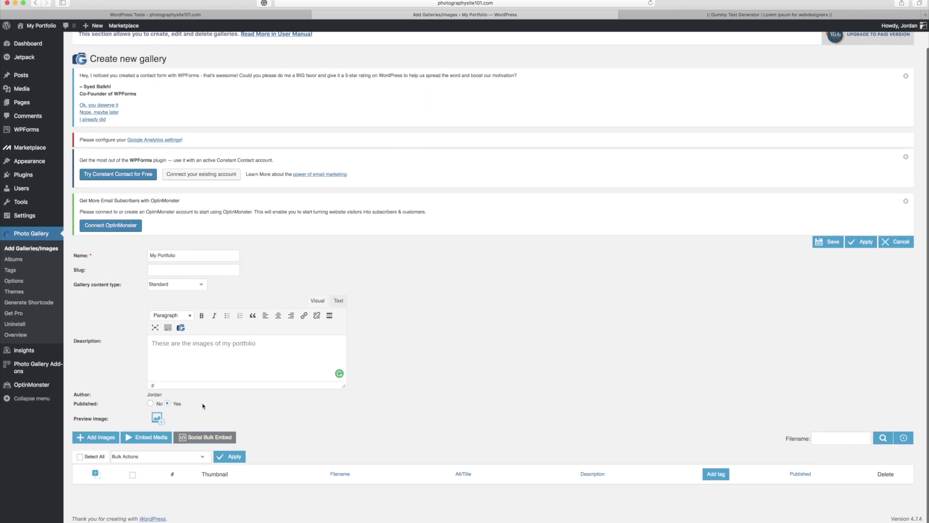
# Step: Upload six photos for the gallery: Tree_for_Angels, _MG_1189, Work_Horse_copy, OZ_copy, Old_Claim and 52-4
pyautogui.click(102, 439)
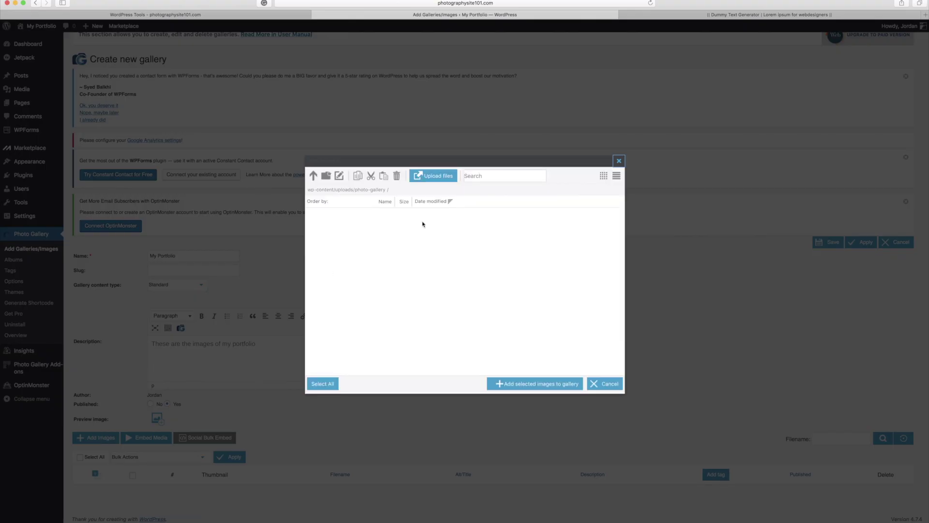
pyautogui.click(433, 178)
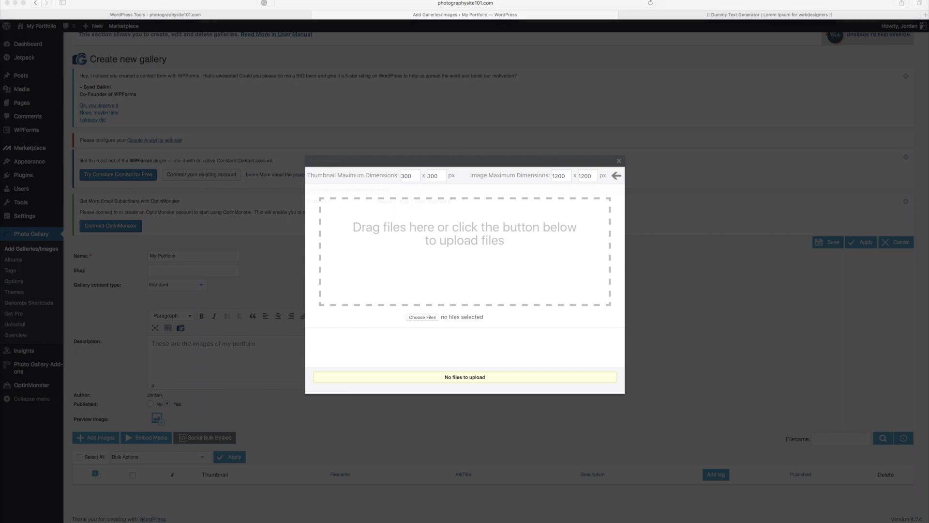
pyautogui.moveTo(14, 266); pyautogui.dragTo(411, 244)
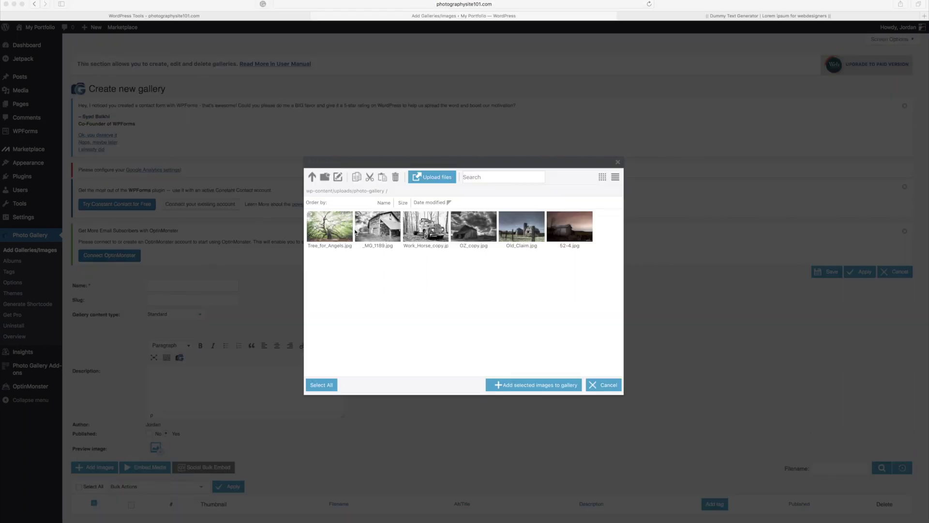
# Step: Add all six uploaded images to the My Portfolio gallery and save the gallery
pyautogui.click(320, 383)
pyautogui.click(320, 384)
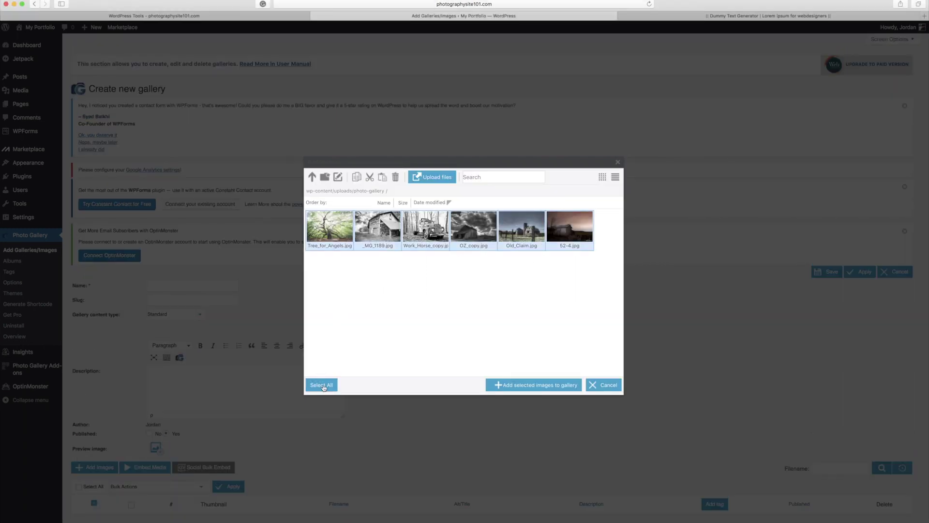
pyautogui.click(520, 386)
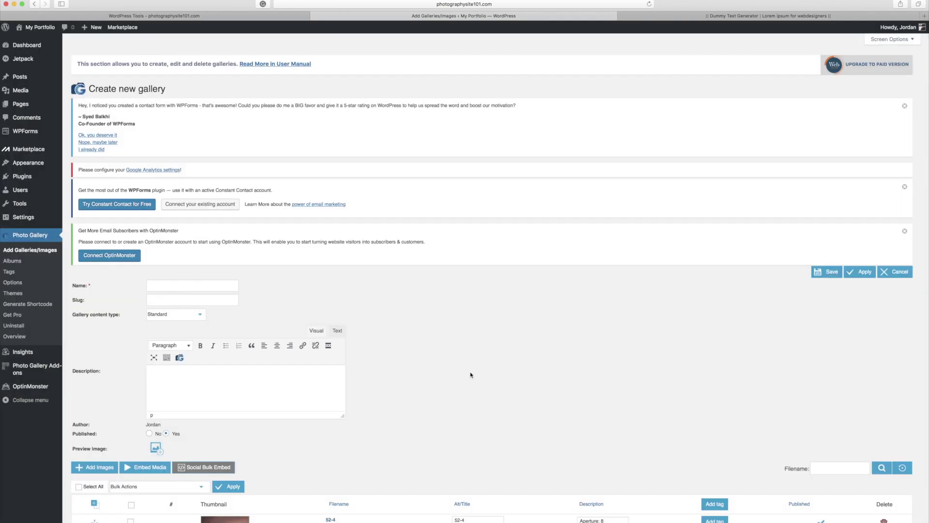
pyautogui.scroll(-6, 470, 372)
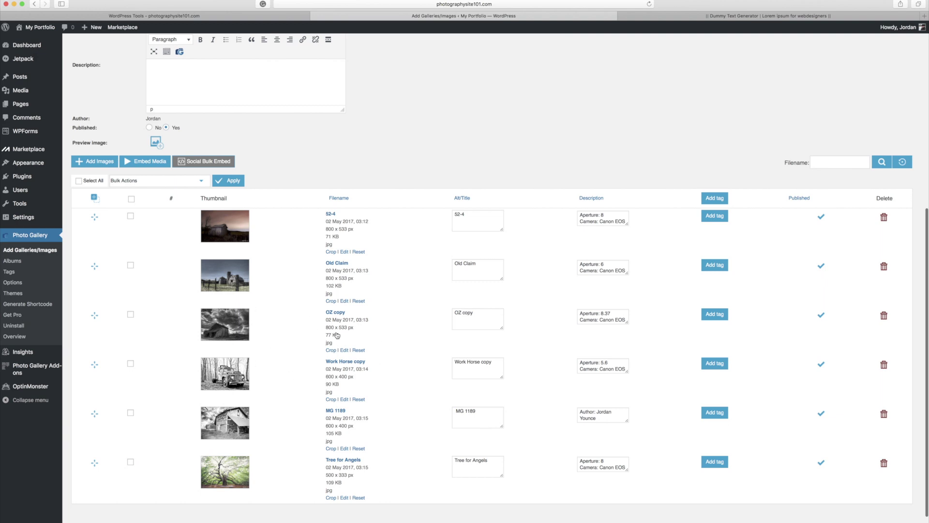
pyautogui.scroll(4, 361, 351)
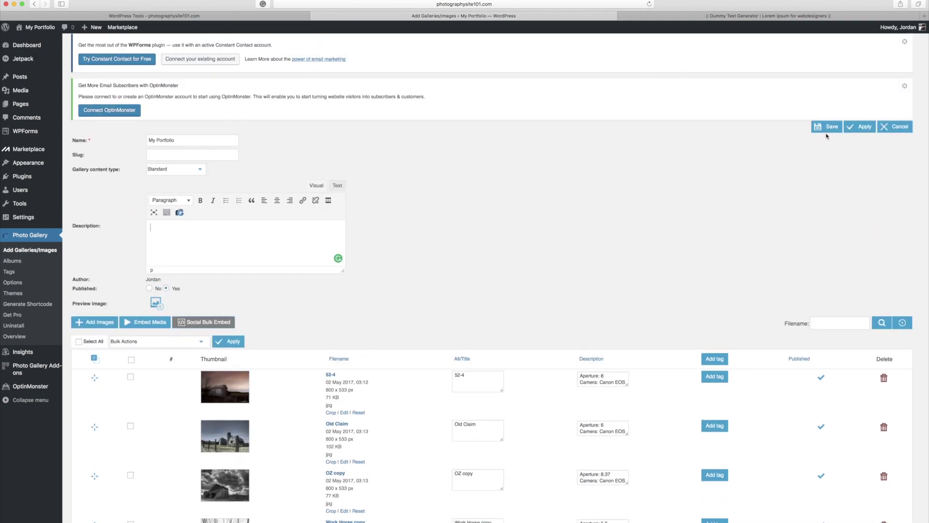
pyautogui.click(827, 128)
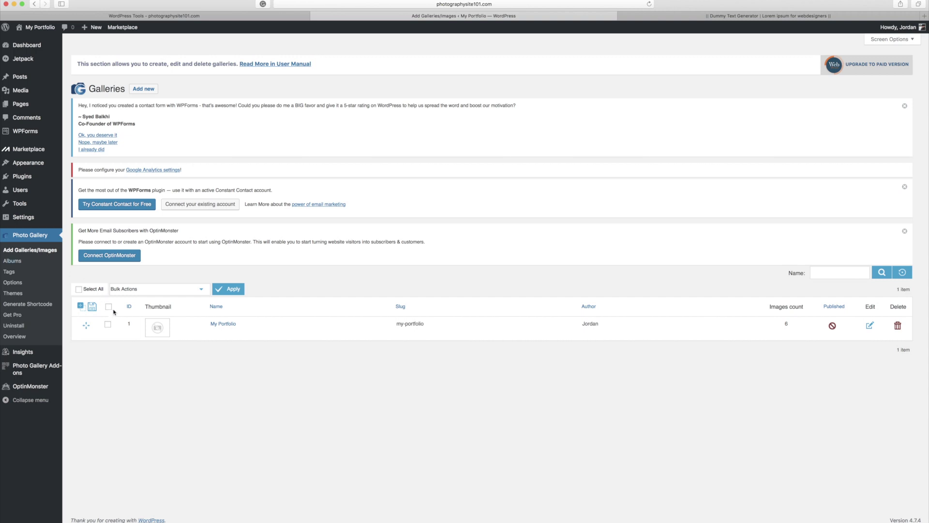
# Step: Generate a Photo Gallery shortcode for the Thumbnails view with a maximum of 2 image columns and copy it
pyautogui.click(37, 305)
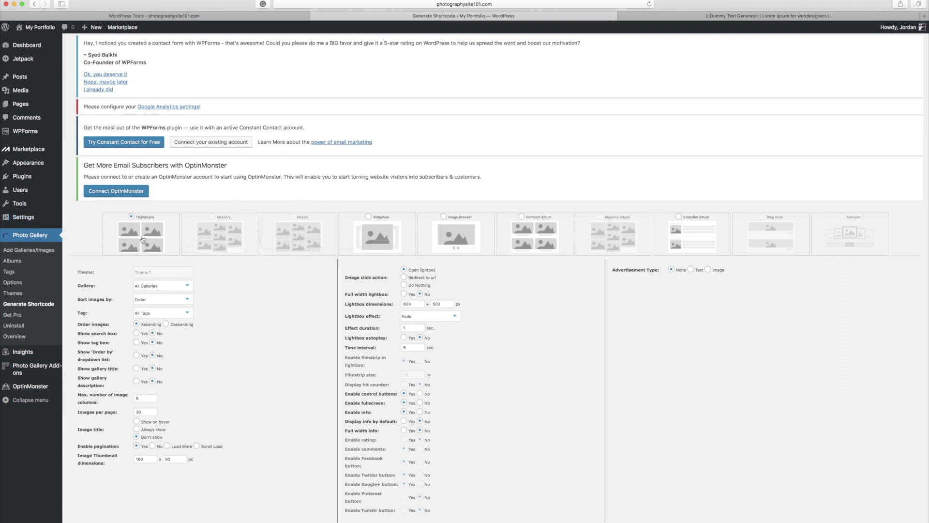
pyautogui.doubleClick(137, 398)
pyautogui.write('2')
pyautogui.scroll(-3, 176, 352)
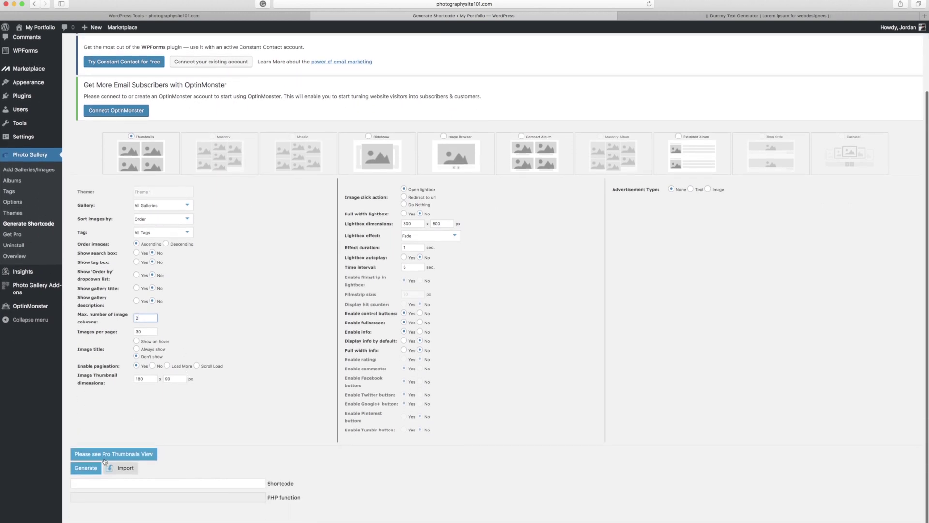
pyautogui.click(86, 469)
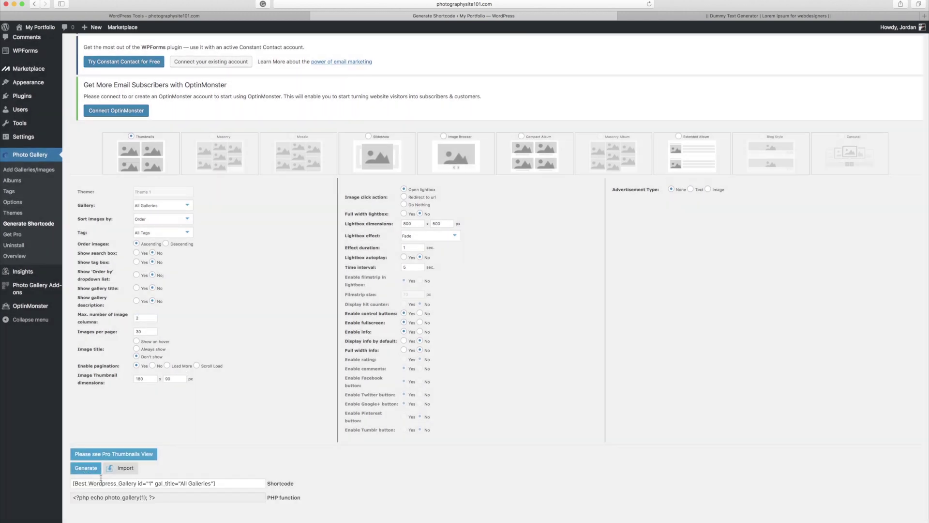
pyautogui.moveTo(221, 483); pyautogui.dragTo(67, 479)
pyautogui.press('super+c')
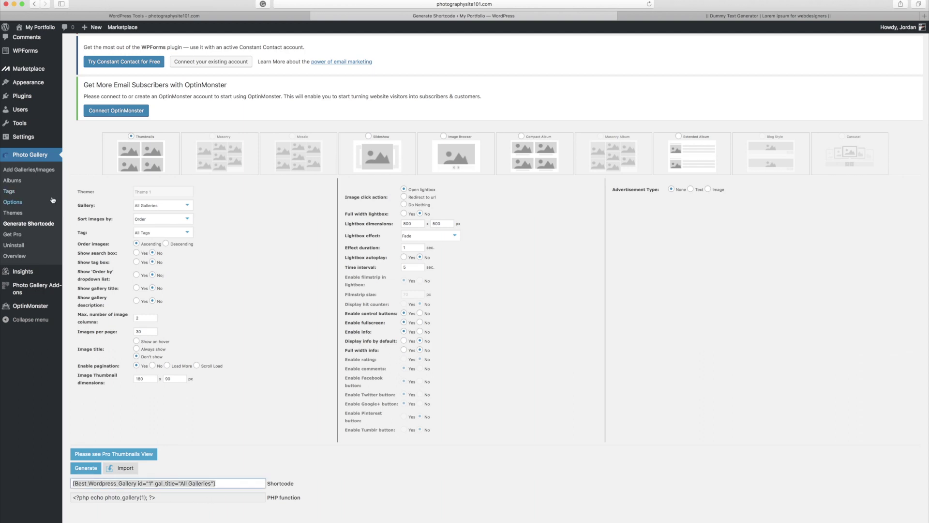
# Step: Create a new page titled "Gallery" and paste the copied gallery shortcode into its body
pyautogui.scroll(2, 52, 200)
pyautogui.scroll(3, 49, 201)
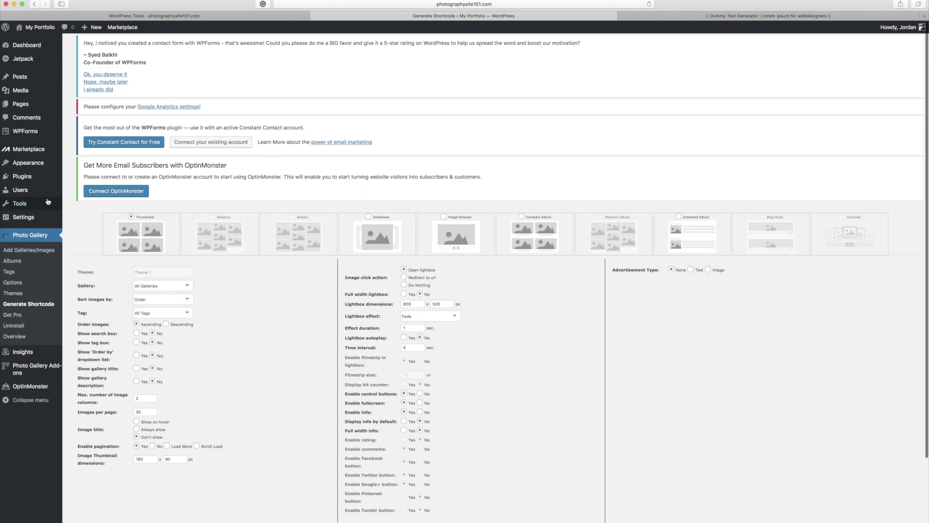
pyautogui.click(19, 104)
pyautogui.click(115, 49)
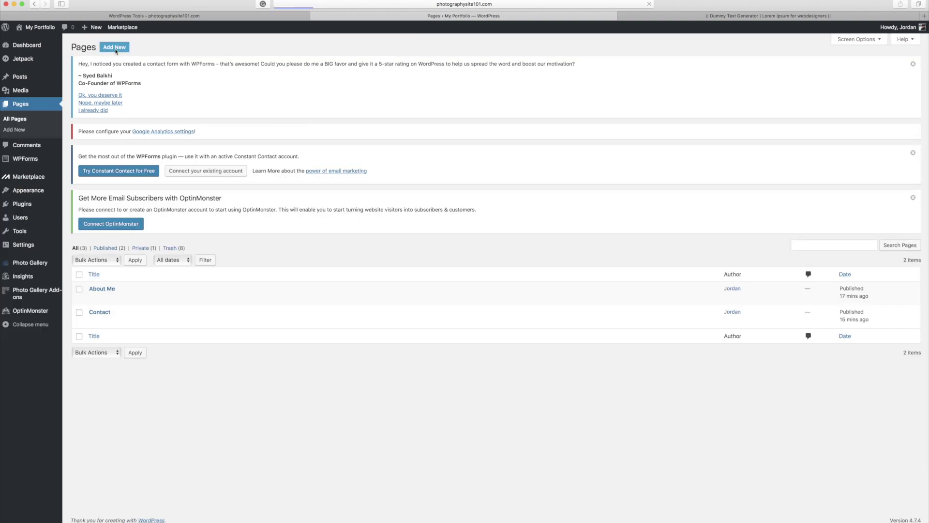
pyautogui.write('Gallery')
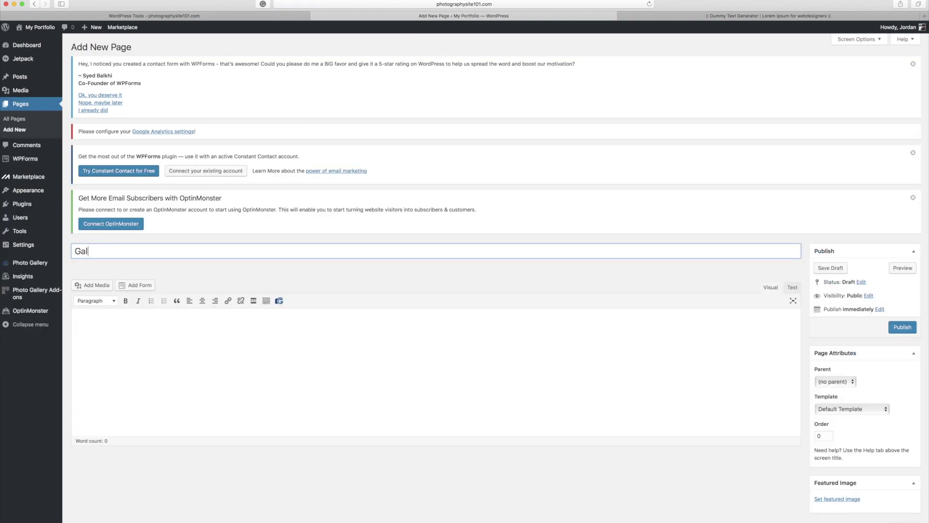
pyautogui.click(117, 312)
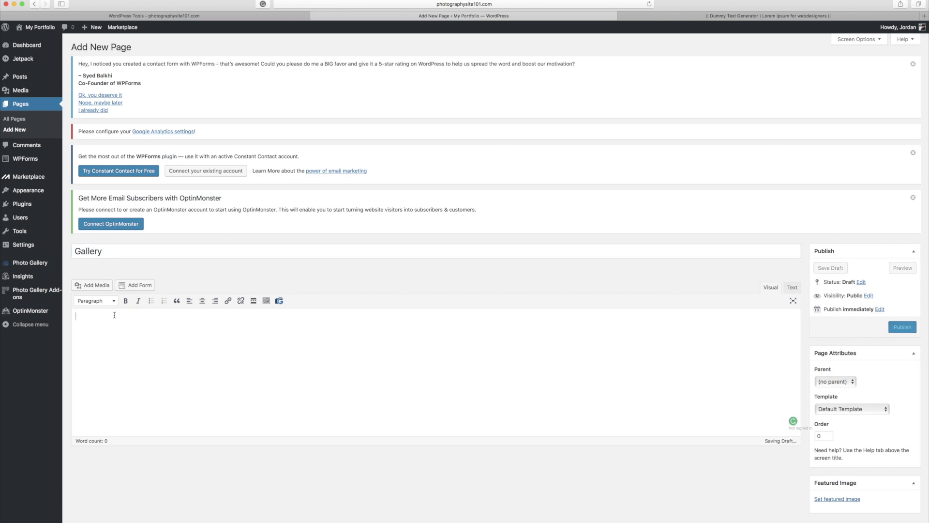
pyautogui.press('super+v')
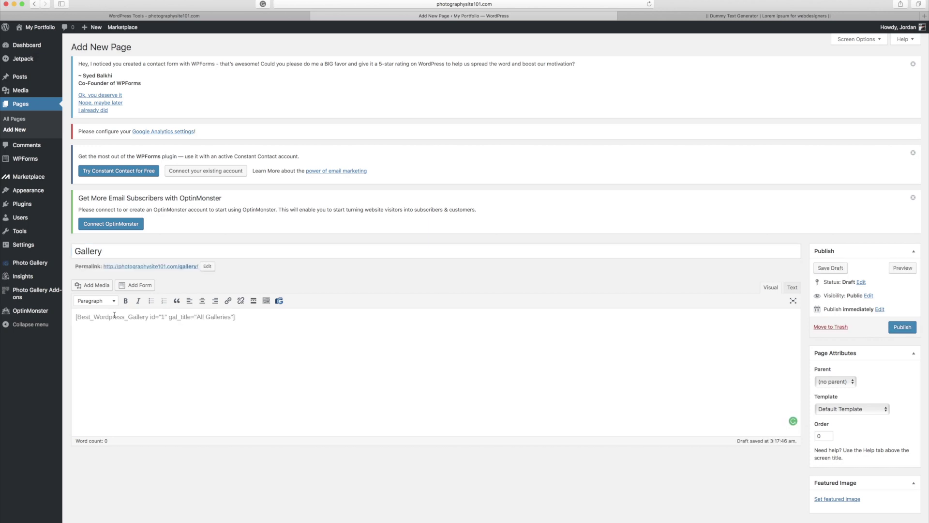
# Step: Preview the Gallery page and browse a few photos in the lightbox, starting from the green tree image
pyautogui.click(902, 268)
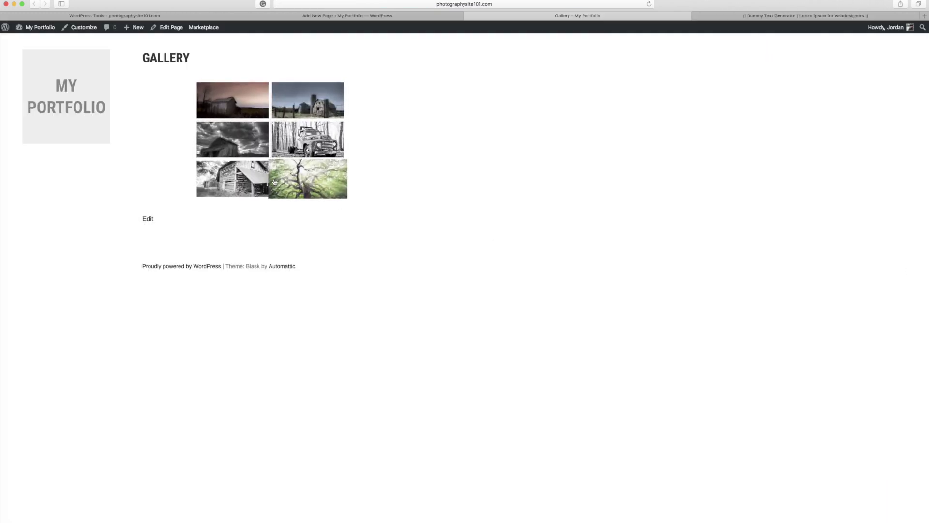
pyautogui.click(303, 183)
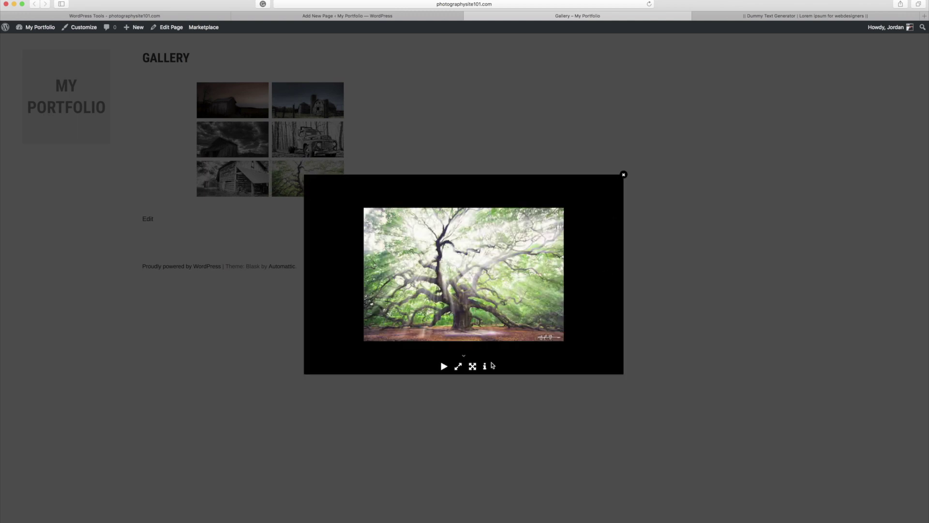
pyautogui.click(605, 276)
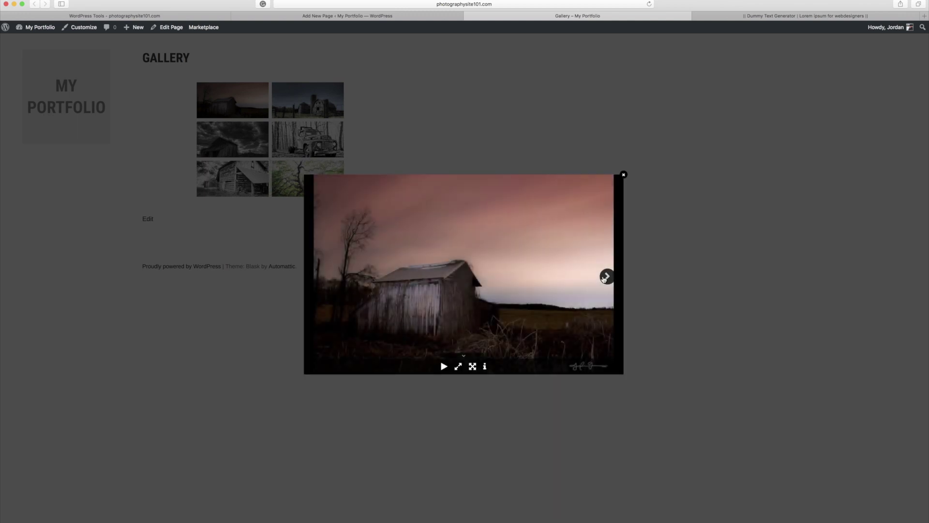
pyautogui.click(605, 276)
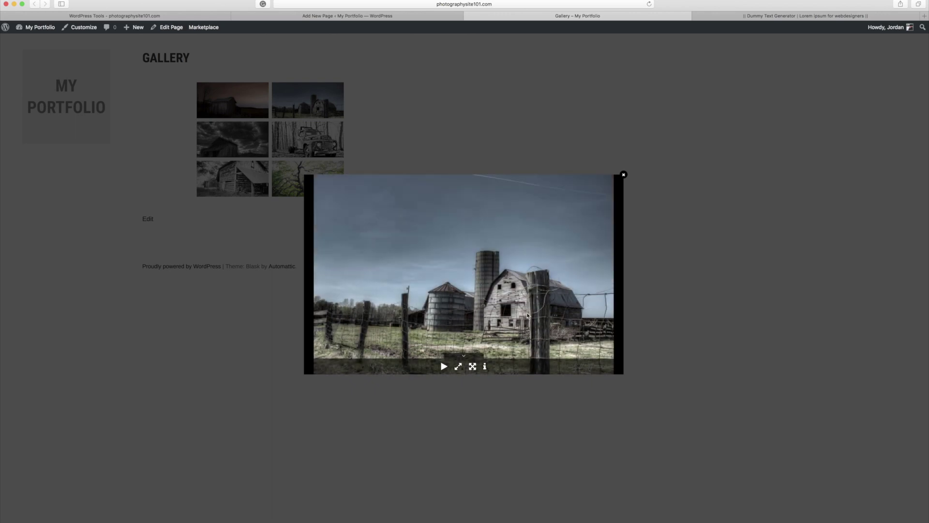
pyautogui.click(623, 175)
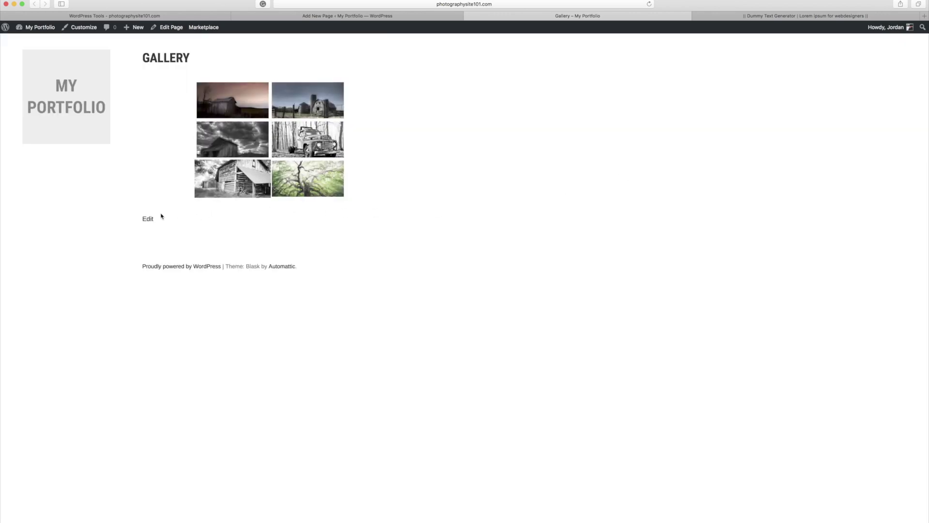
# Step: Generate another Photo Gallery shortcode with image thumbnail dimensions of 500 x 333 px and copy it
pyautogui.click(45, 30)
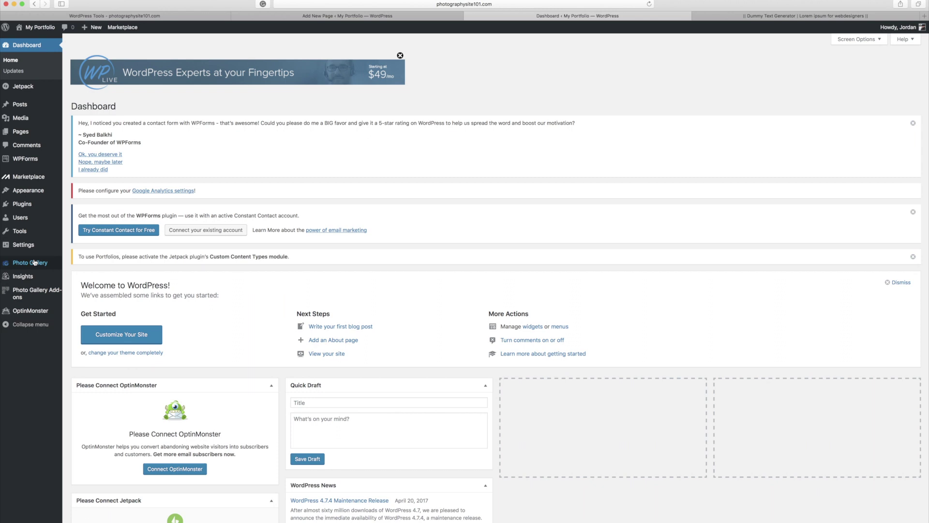
pyautogui.click(34, 264)
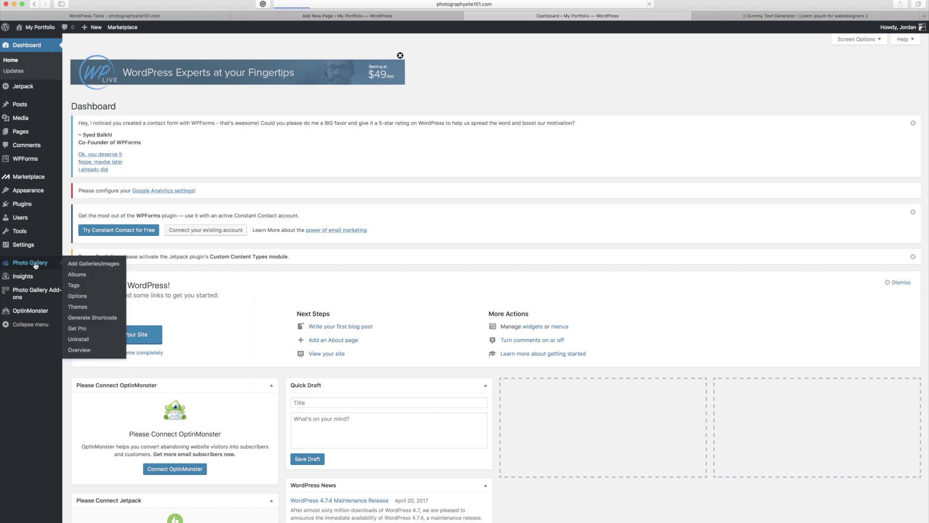
pyautogui.click(46, 305)
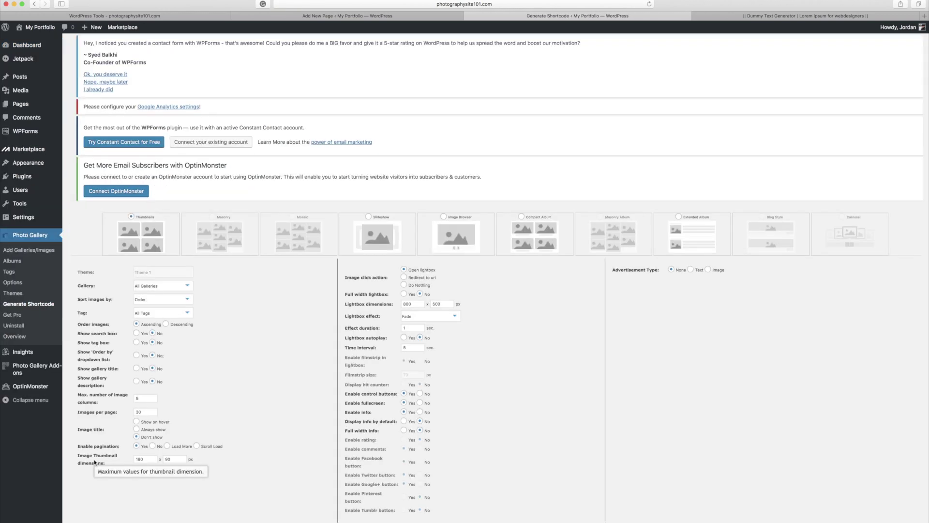
pyautogui.click(129, 460)
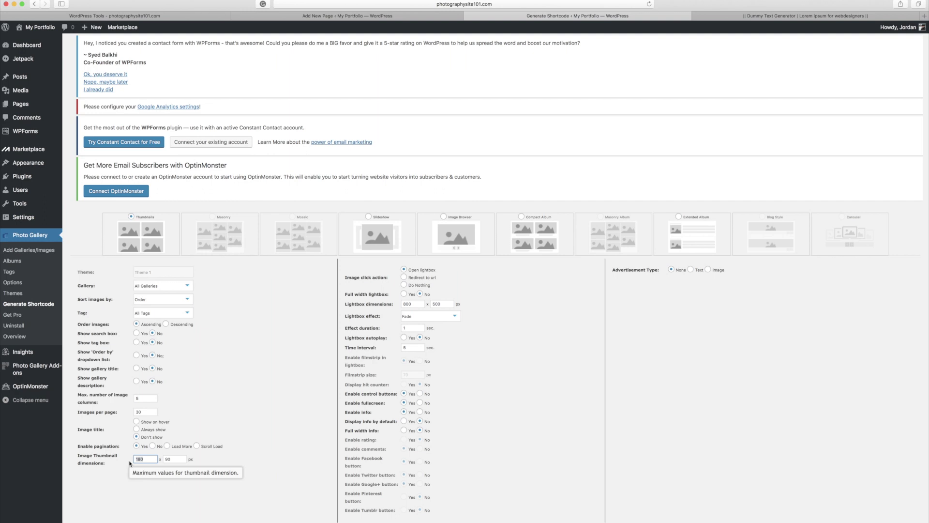
pyautogui.write('600')
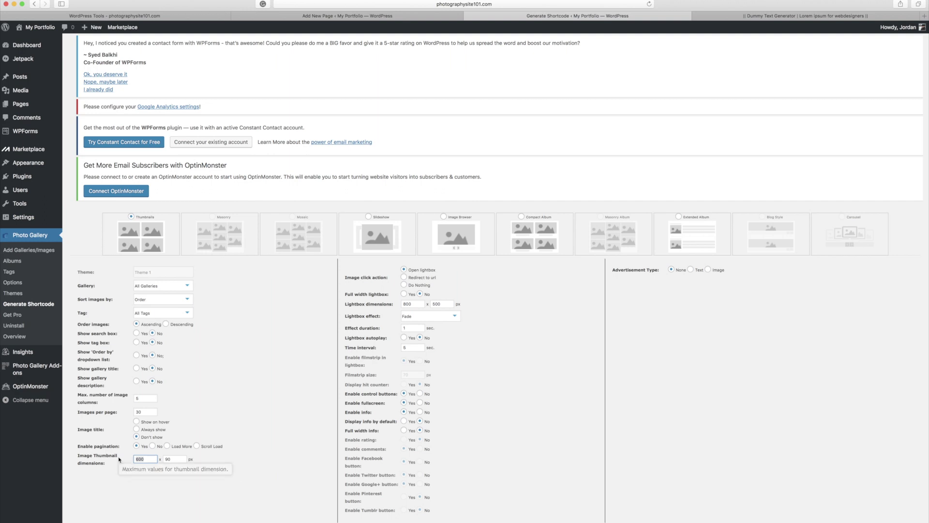
pyautogui.write('0')
pyautogui.press('Tab')
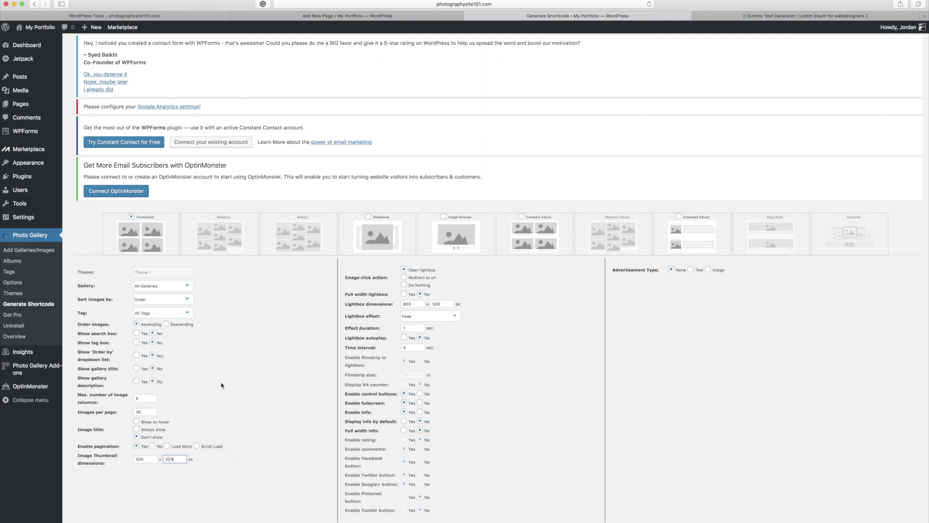
pyautogui.scroll(-5, 199, 255)
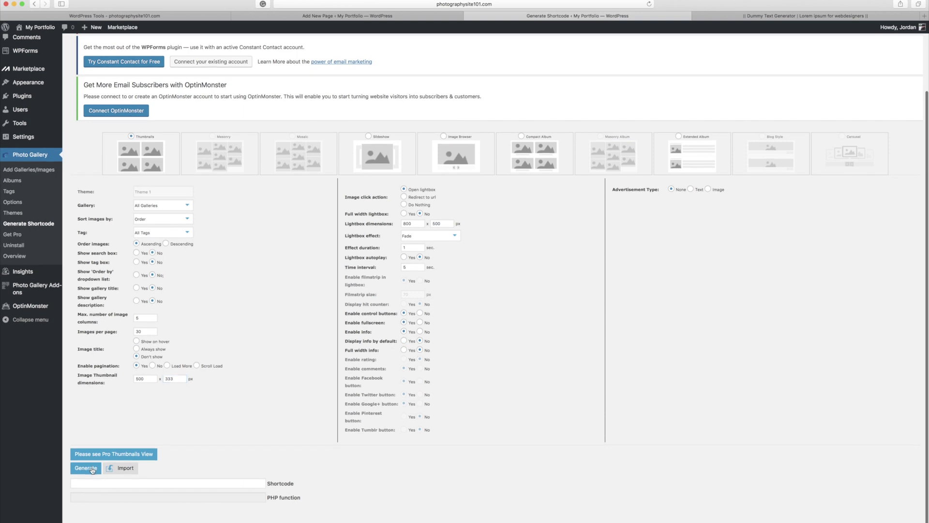
pyautogui.click(91, 467)
pyautogui.click(140, 483)
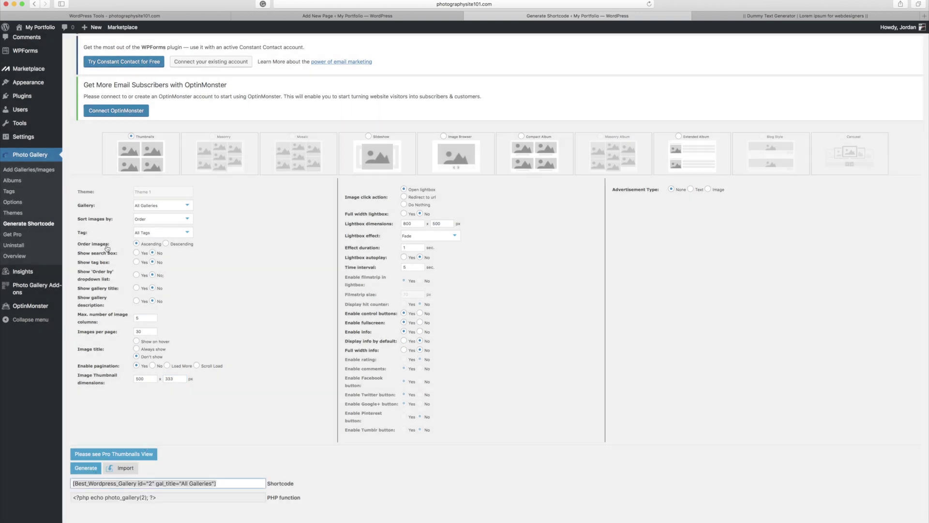
# Step: Replace the shortcode in the Gallery page draft with [Best_Wordpress_Gallery id="2" gal_title="All Galleries"]
pyautogui.click(317, 17)
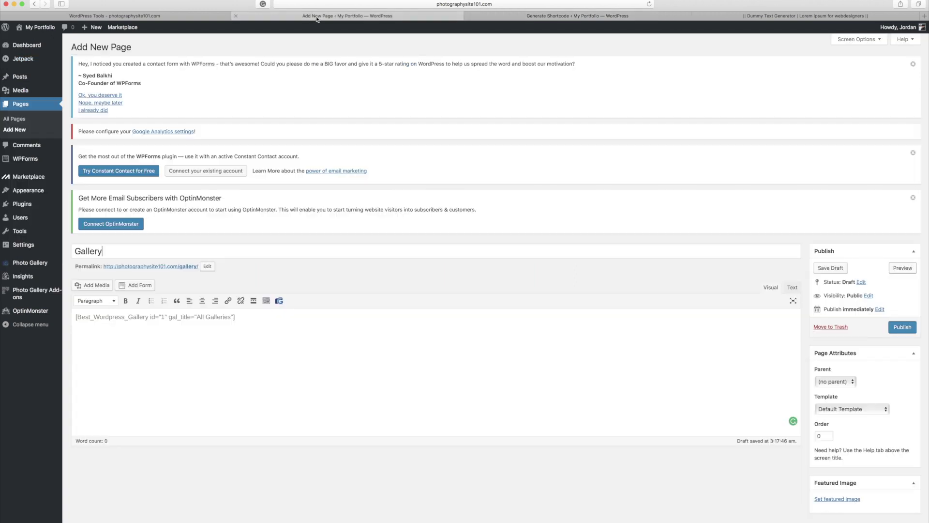
pyautogui.moveTo(251, 318); pyautogui.dragTo(70, 313)
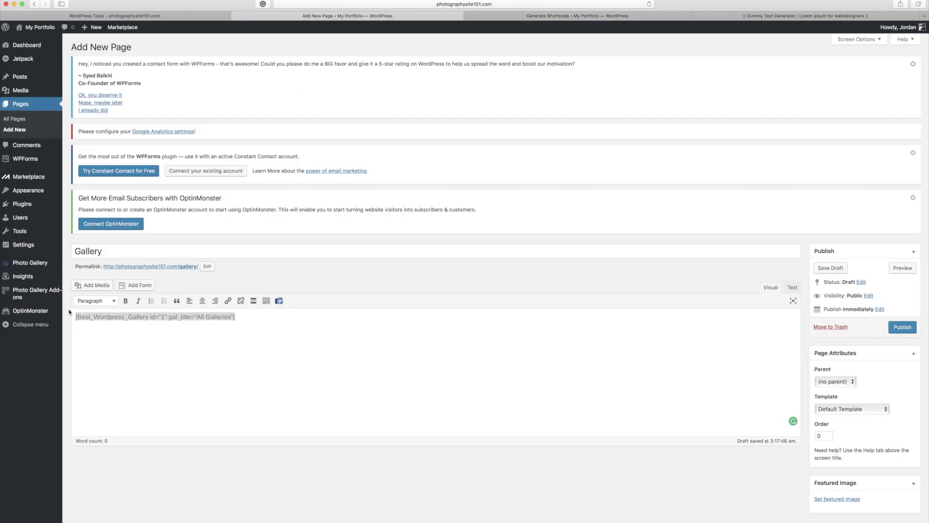
pyautogui.write('[Best_Wordpress_Gallery id="2" gal_title="All Galleries"]')
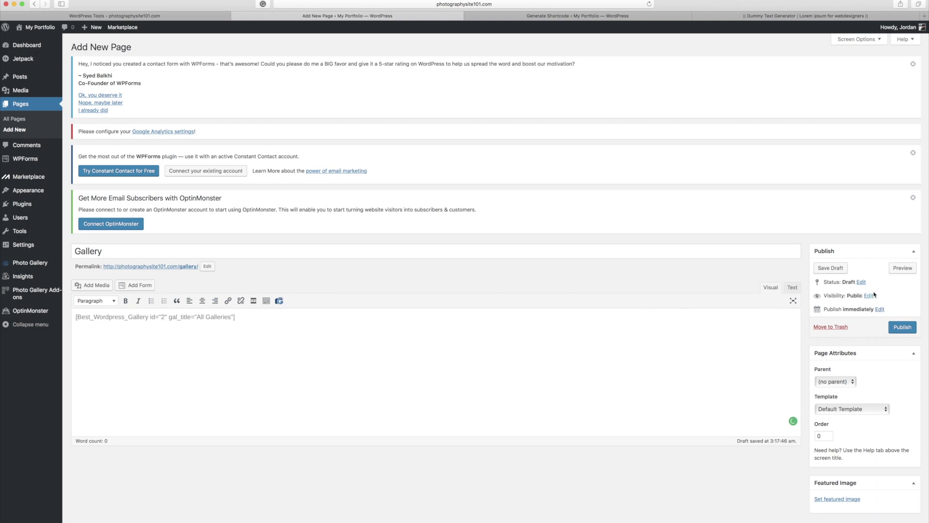
# Step: Preview the Gallery page, look through its photo thumbnails, and close the preview
pyautogui.click(903, 268)
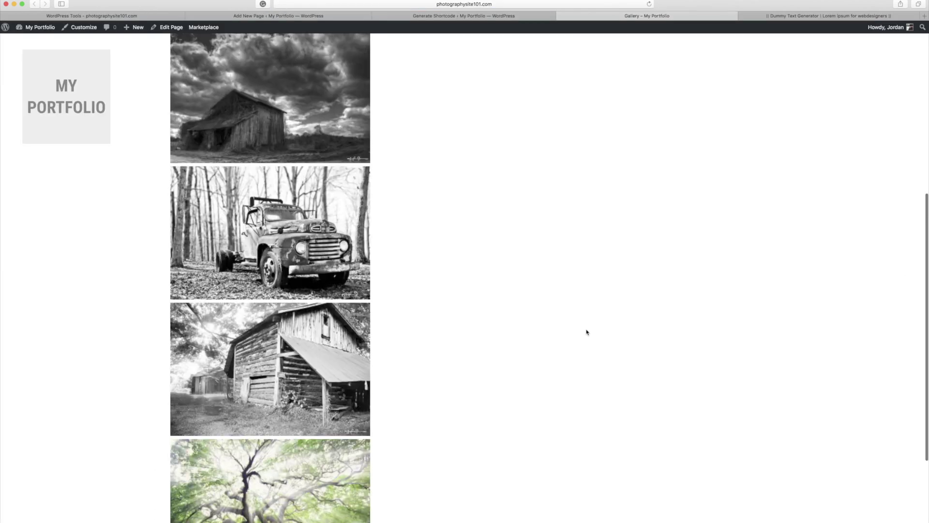
pyautogui.scroll(-3, 292, 164)
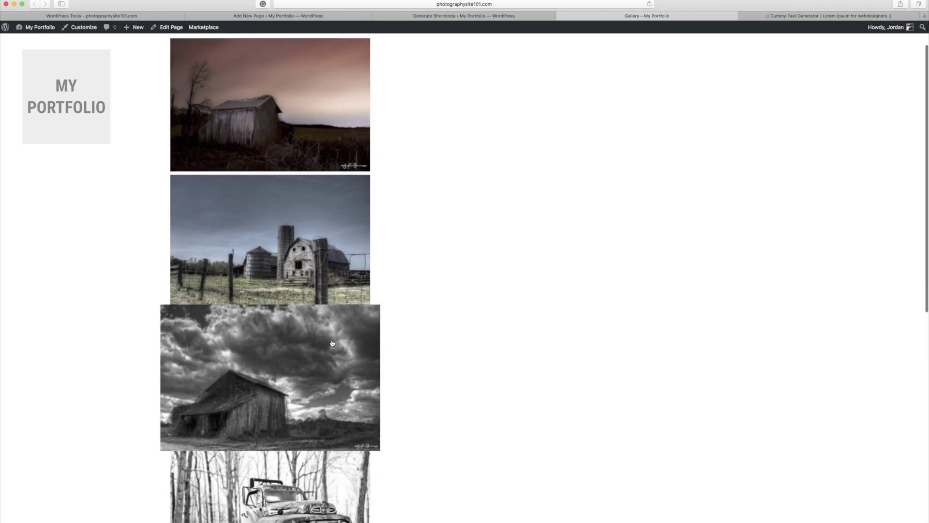
pyautogui.scroll(3, 166, 172)
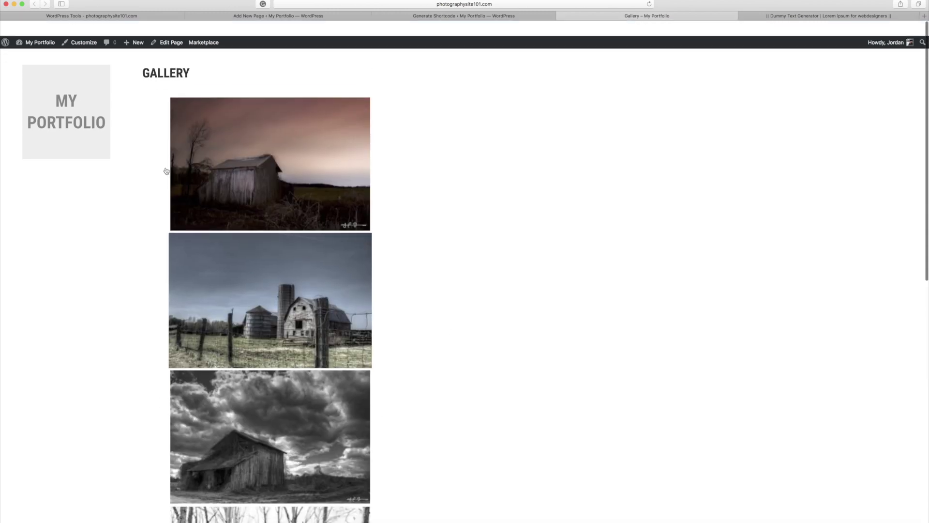
pyautogui.click(561, 16)
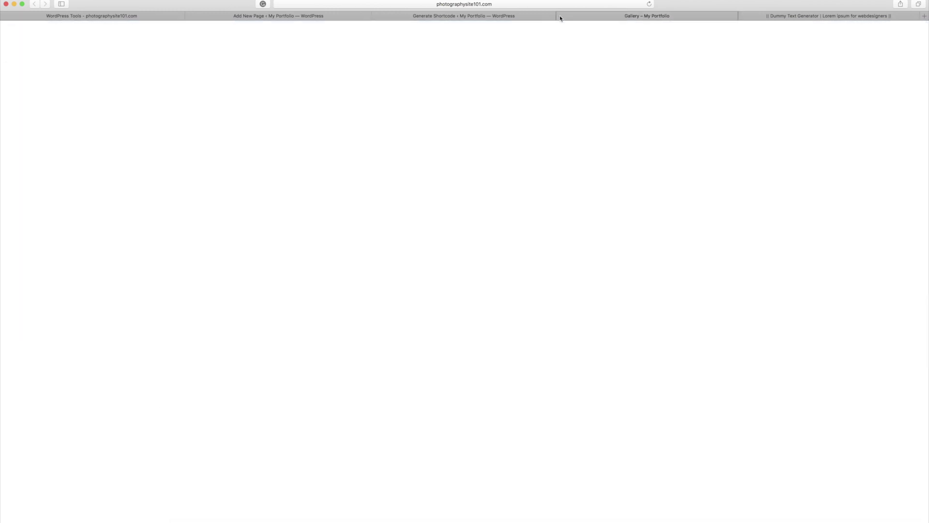
# Step: Close the shortcode generator page, discarding its entered text, and publish the Gallery page
pyautogui.click(467, 16)
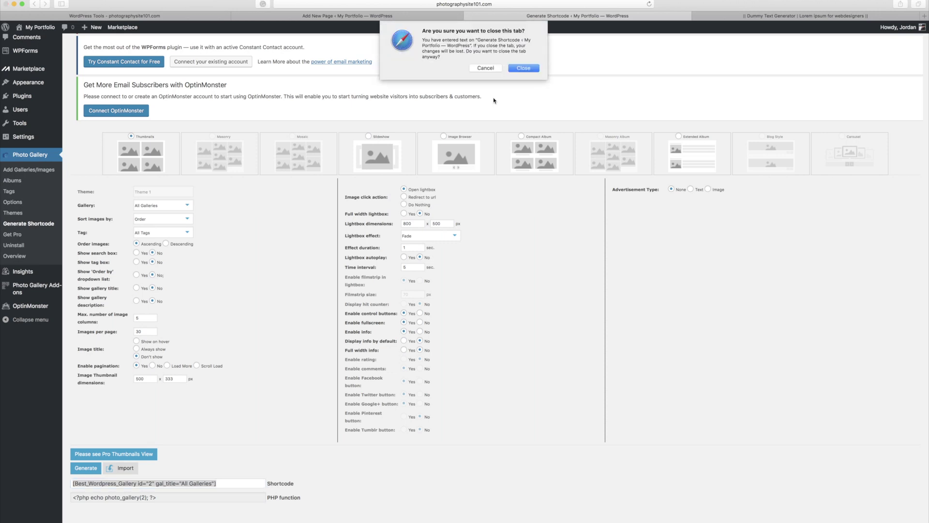
pyautogui.click(524, 69)
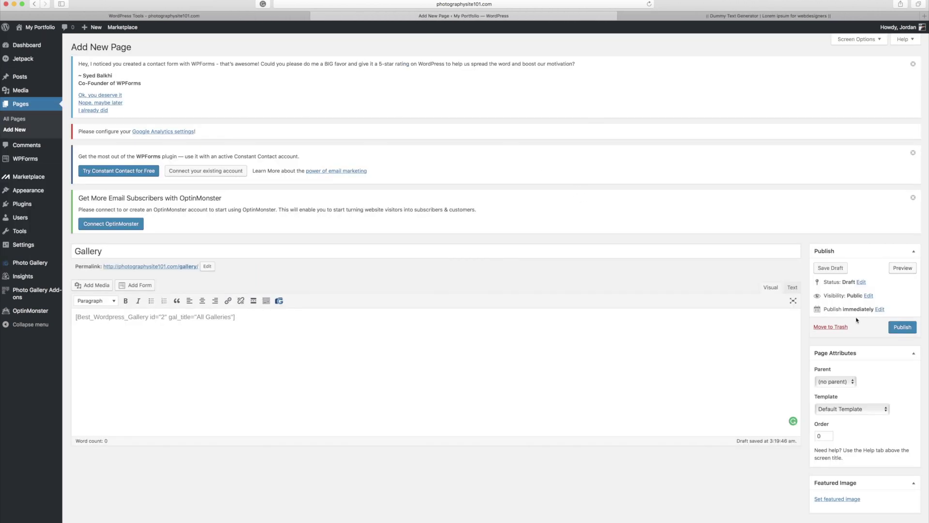
pyautogui.click(905, 330)
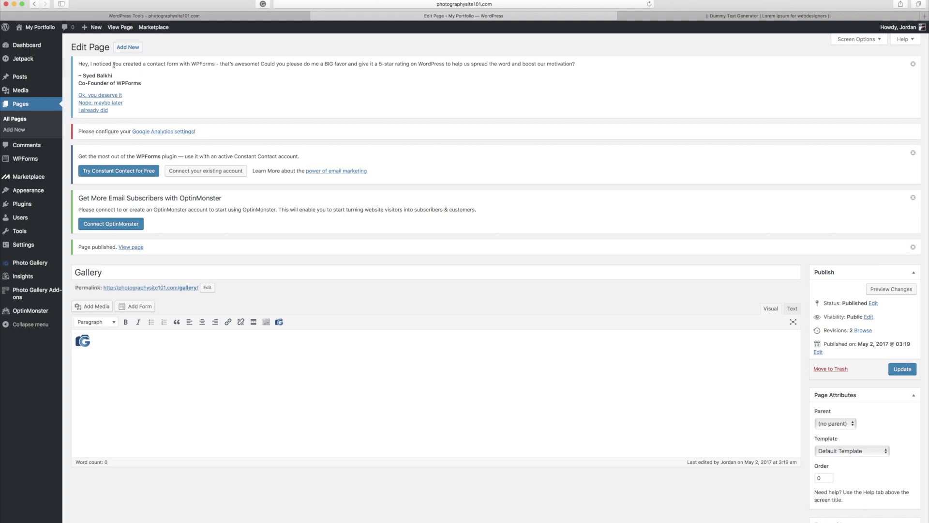
# Step: Open the active Blask theme in the site customizer
pyautogui.moveTo(36, 96)
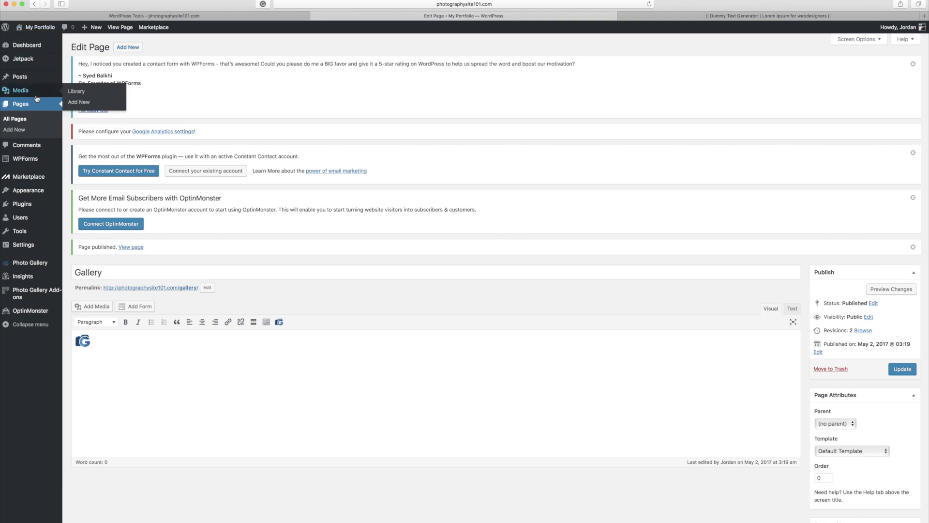
pyautogui.moveTo(28, 190)
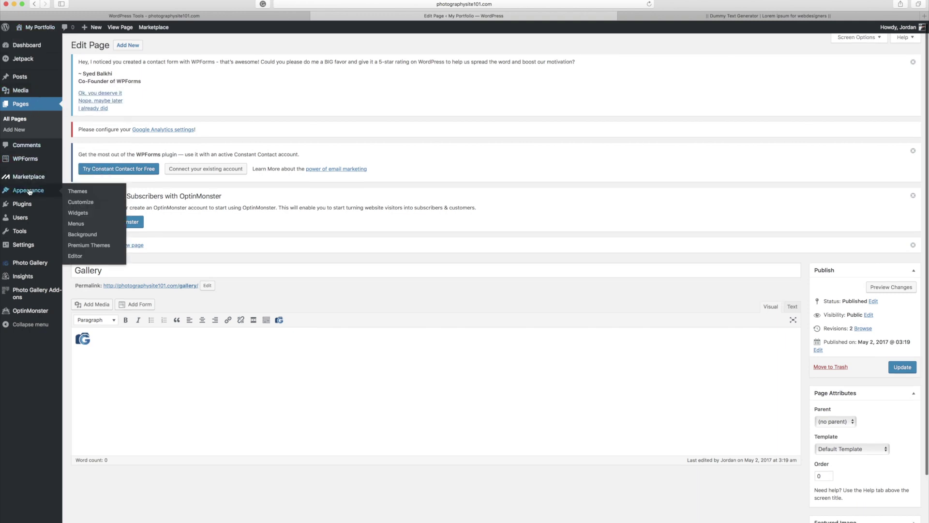
pyautogui.click(94, 193)
pyautogui.click(199, 446)
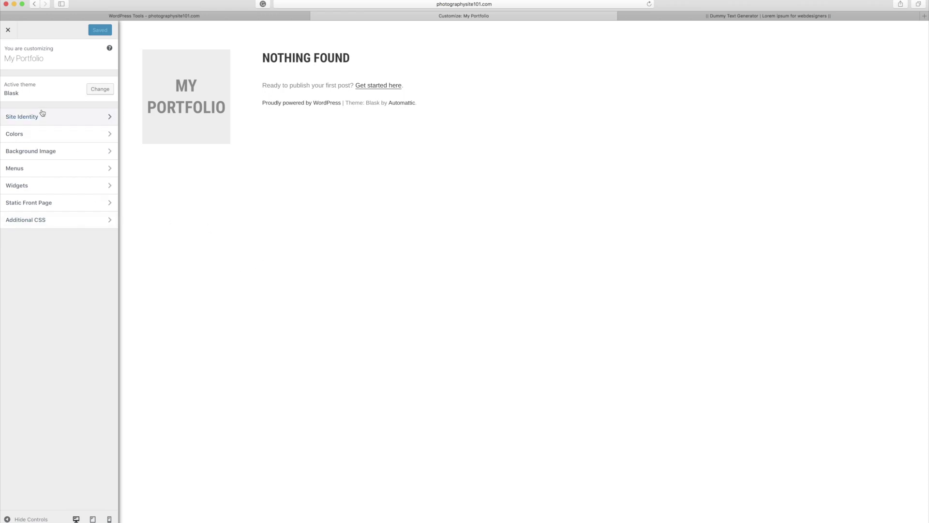
# Step: Set the site title to "Photography Site 101" and the tagline to "My Portfolio" in the site identity settings
pyautogui.click(57, 122)
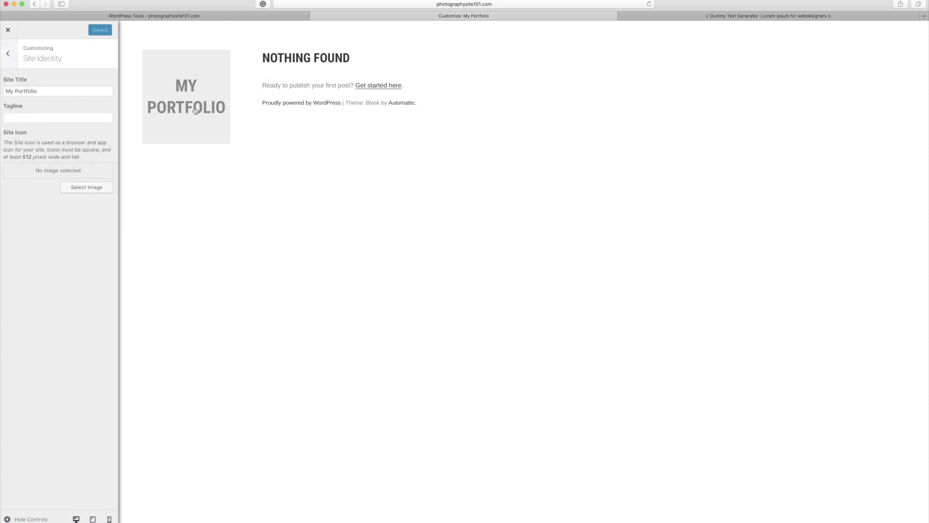
pyautogui.tripleClick(60, 92)
pyautogui.write('Pho')
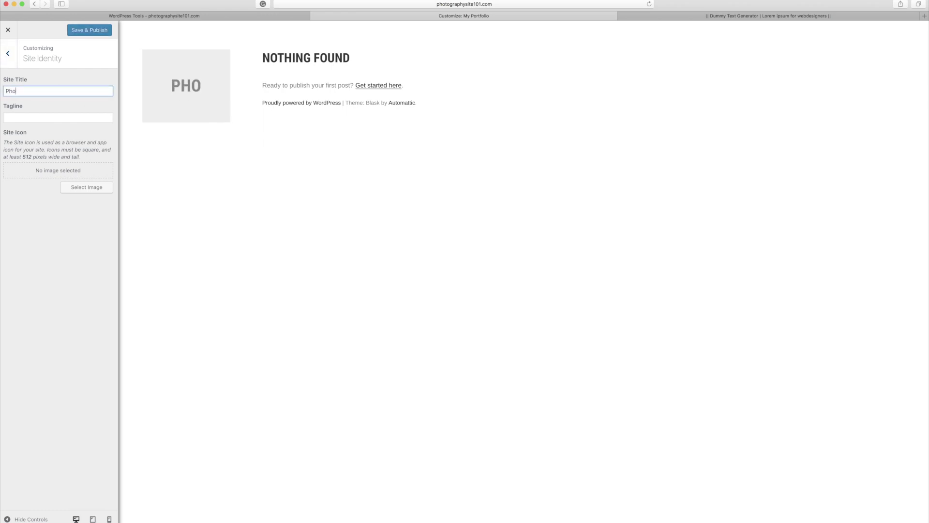
pyautogui.write('tography Sit')
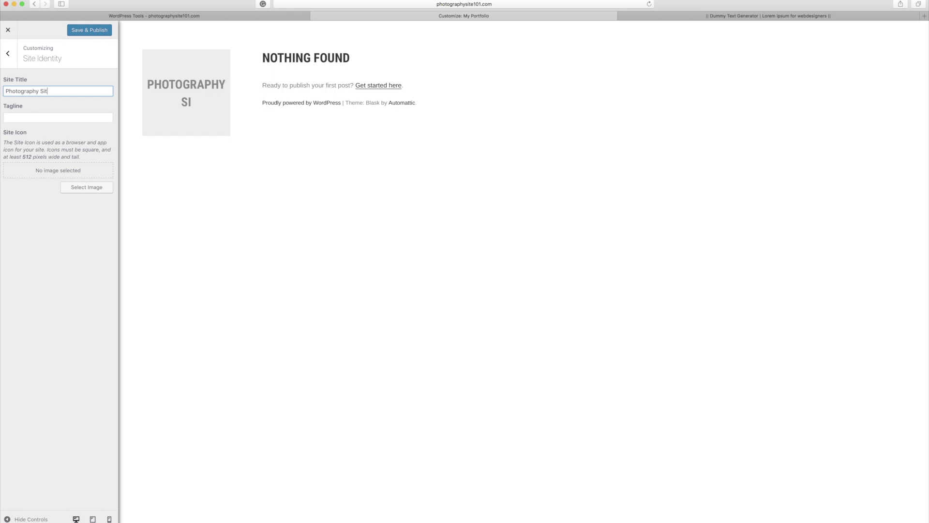
pyautogui.write('e 1')
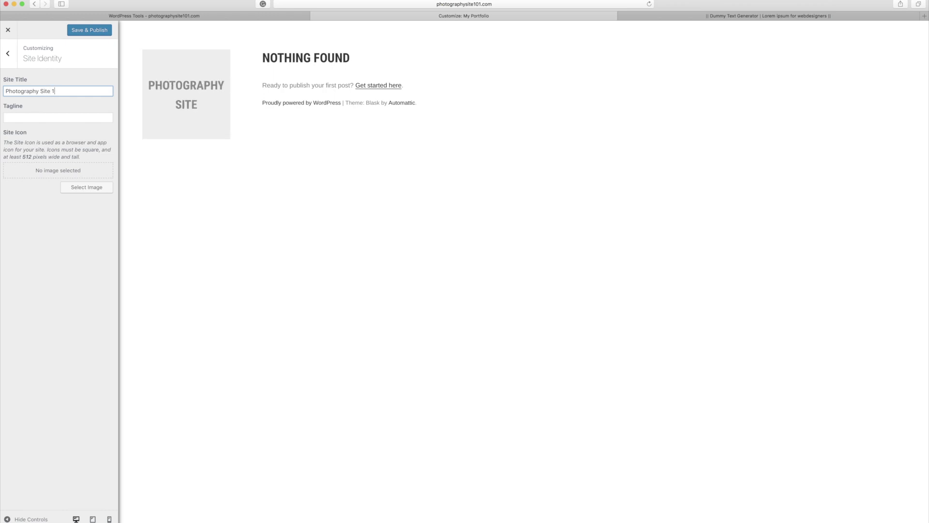
pyautogui.write('01')
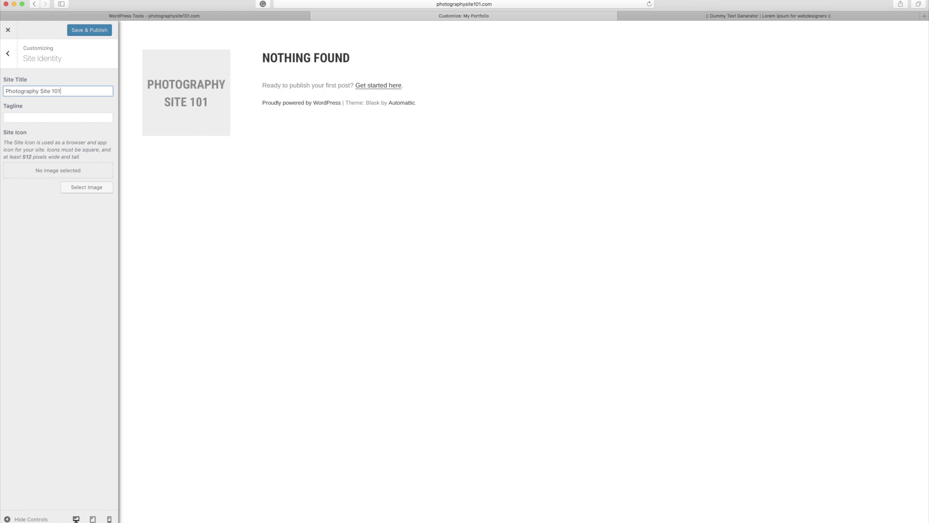
pyautogui.click(35, 119)
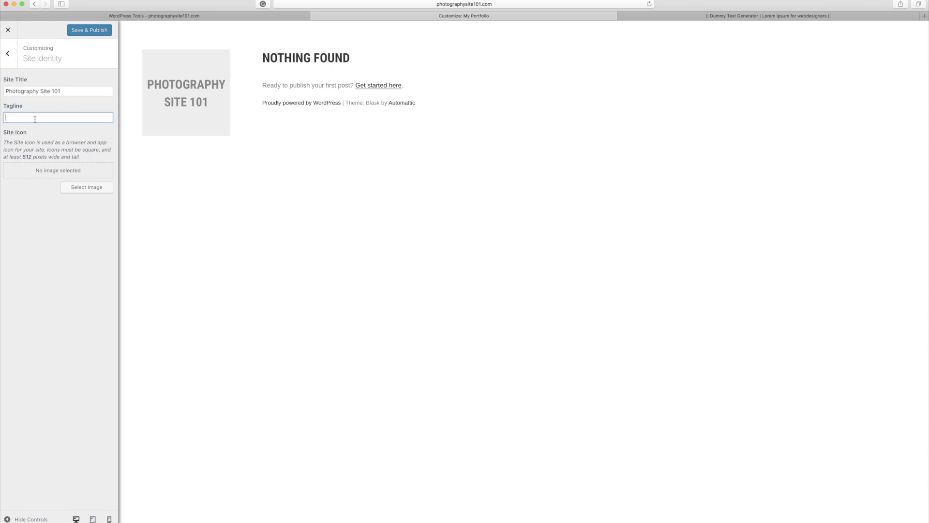
pyautogui.write('My Portfolio')
pyautogui.click(9, 54)
# Step: Examine the customizer's background color picker and background image options
pyautogui.click(33, 132)
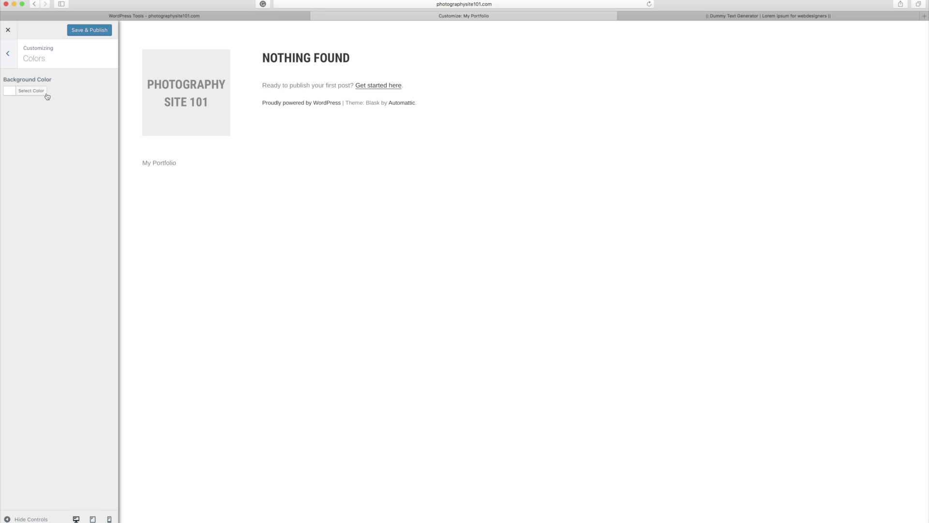
pyautogui.click(38, 94)
pyautogui.moveTo(38, 120)
pyautogui.mouseDown()
pyautogui.moveTo(36, 147)
pyautogui.moveTo(36, 123)
pyautogui.moveTo(65, 149)
pyautogui.moveTo(60, 121)
pyautogui.moveTo(56, 140)
pyautogui.moveTo(6, 102)
pyautogui.mouseUp()
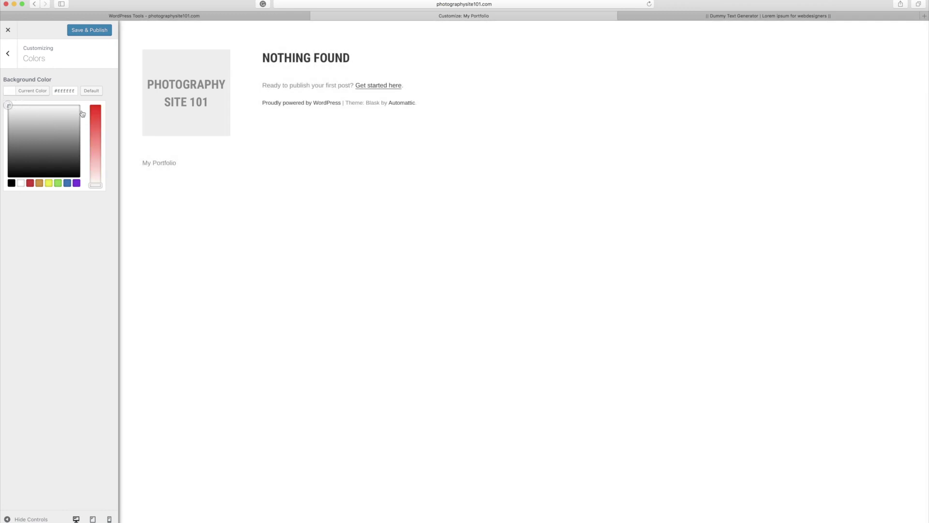
pyautogui.click(8, 54)
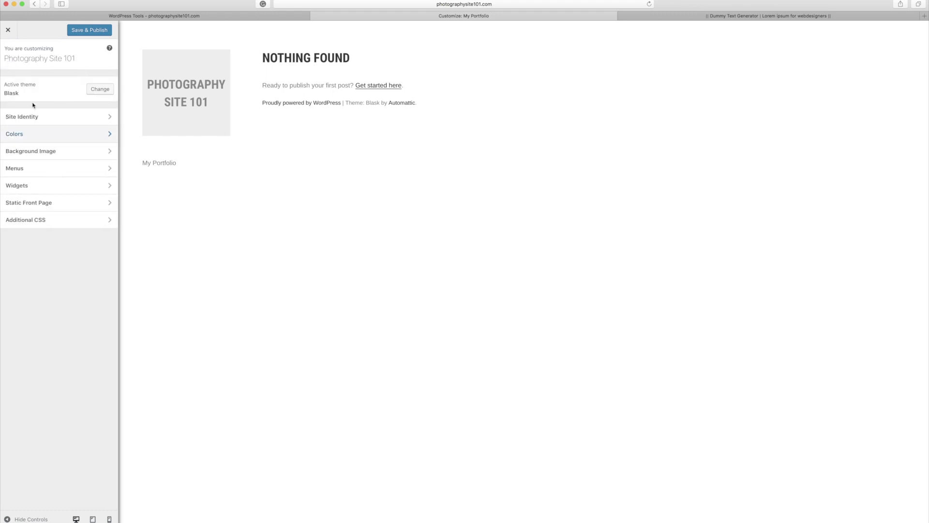
pyautogui.click(60, 156)
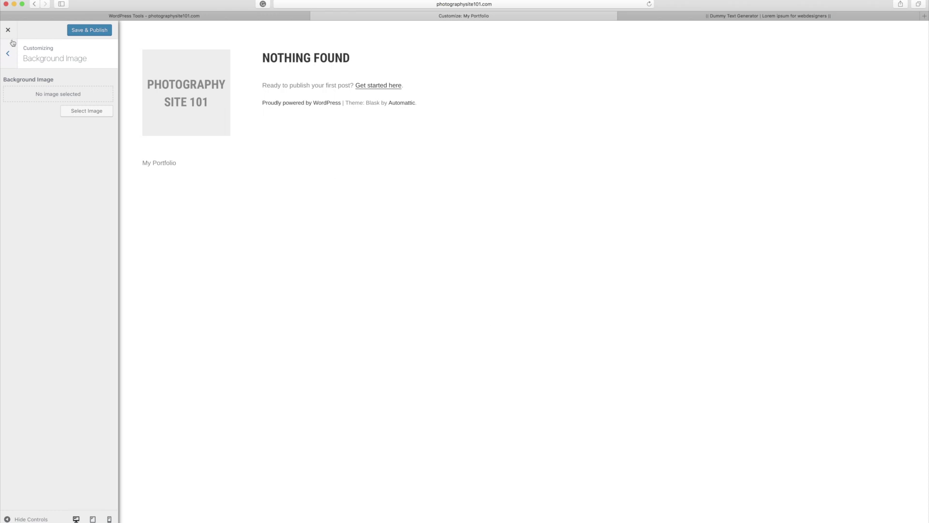
pyautogui.click(6, 58)
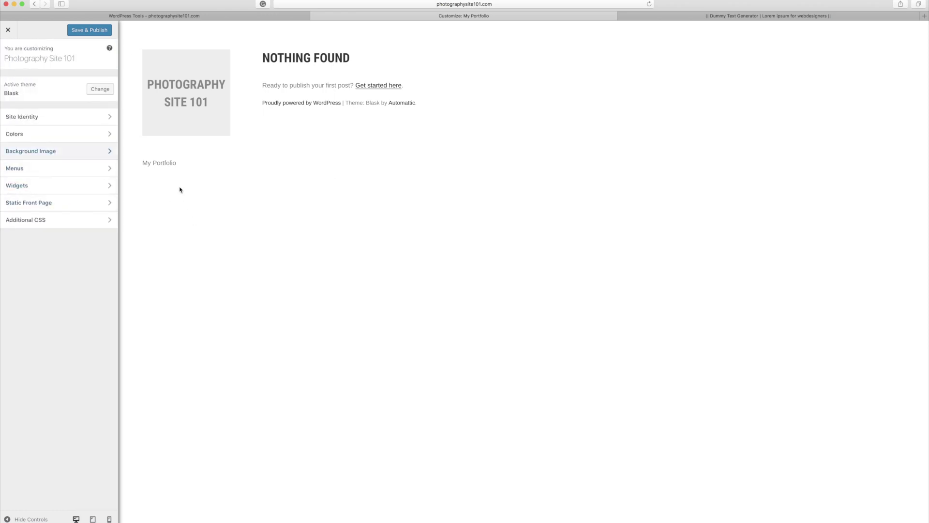
# Step: Browse the widgets available for Footer Sidebar 1 and view the Additional CSS editor
pyautogui.click(47, 183)
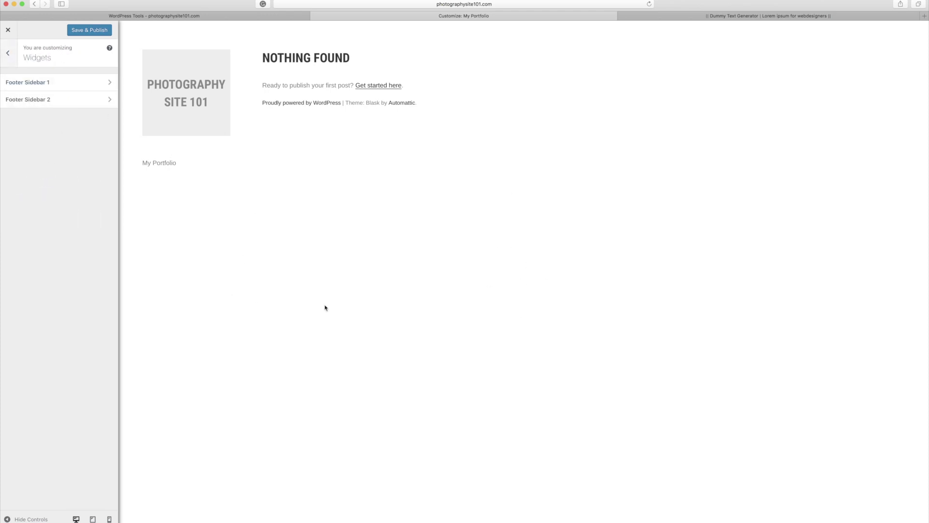
pyautogui.click(77, 83)
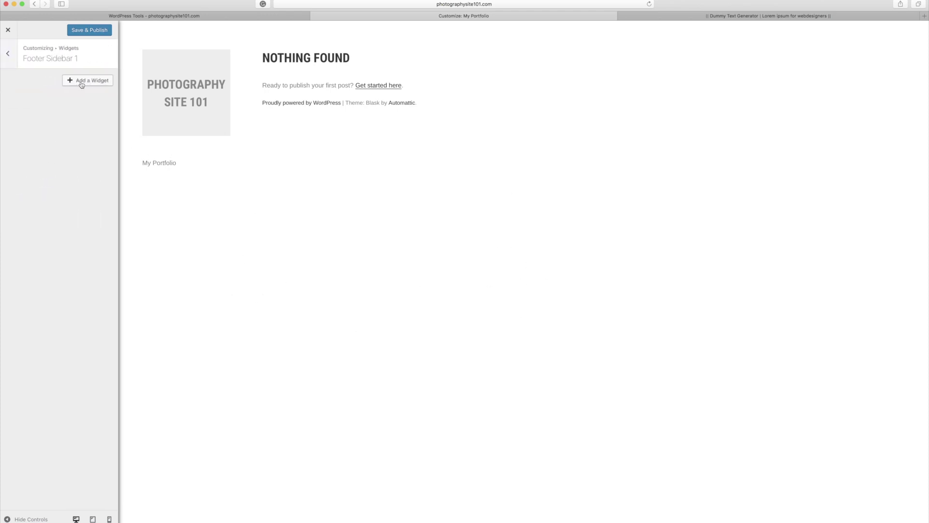
pyautogui.click(80, 85)
pyautogui.scroll(-2, 183, 196)
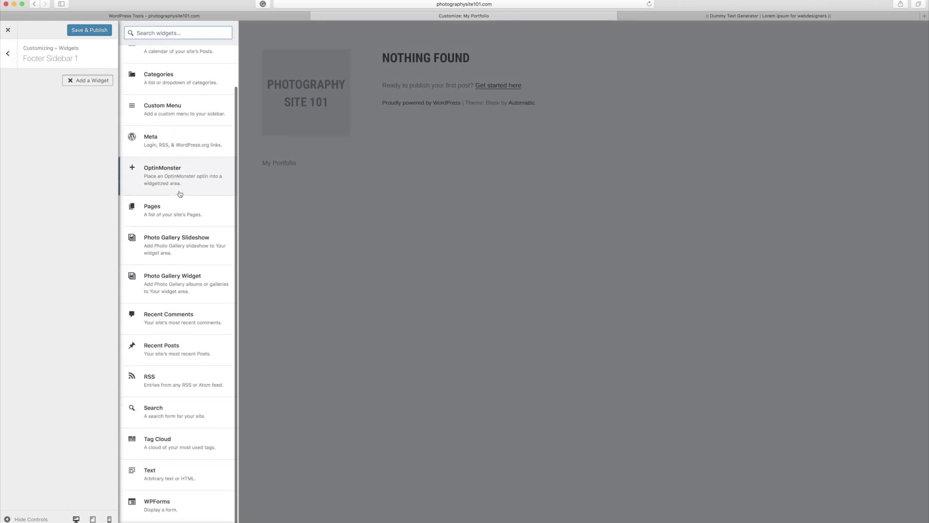
pyautogui.scroll(2, 188, 242)
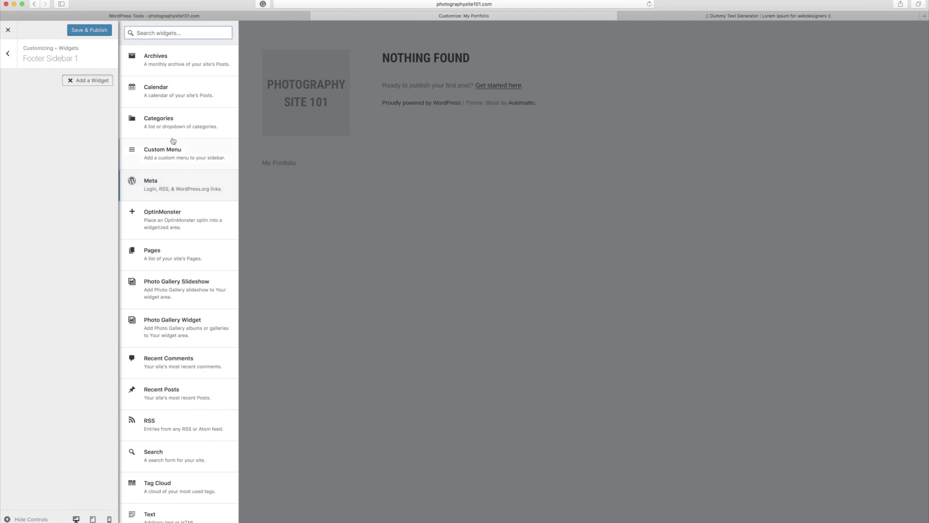
pyautogui.scroll(-1, 173, 121)
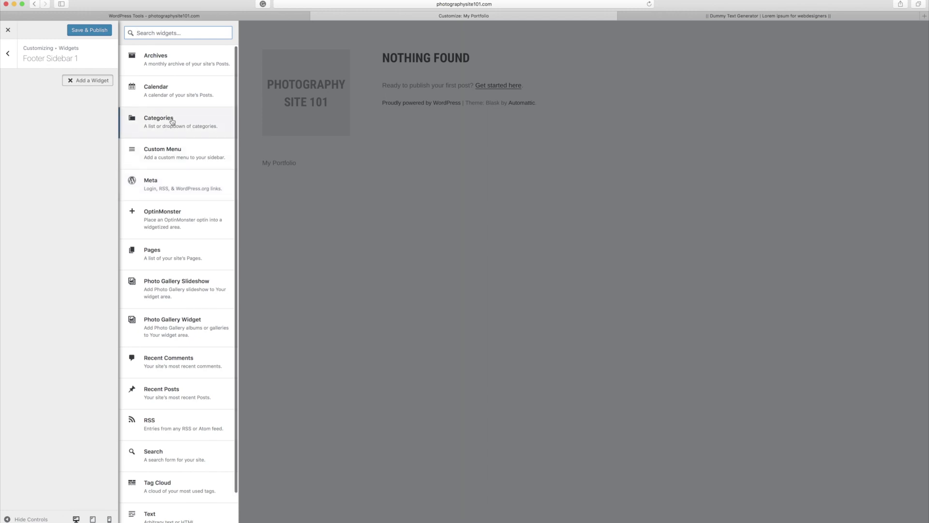
pyautogui.click(14, 58)
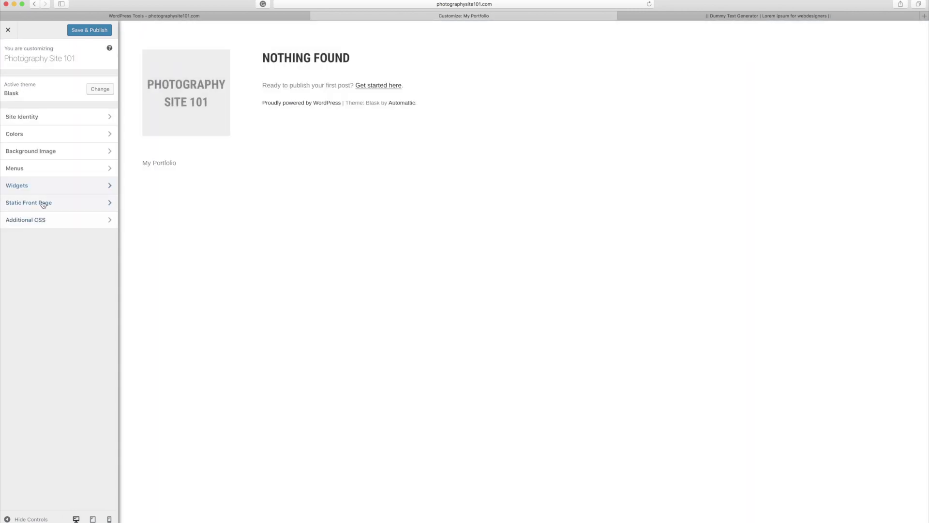
pyautogui.click(68, 225)
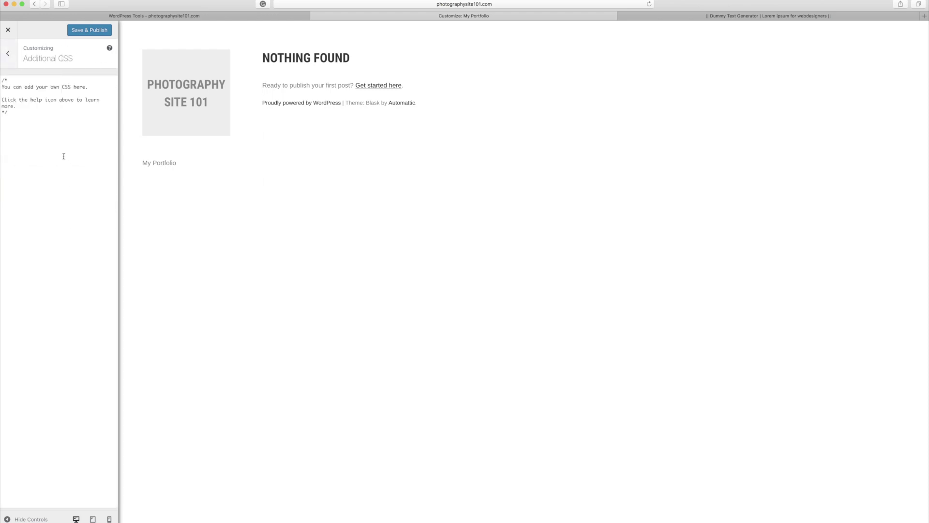
pyautogui.click(8, 54)
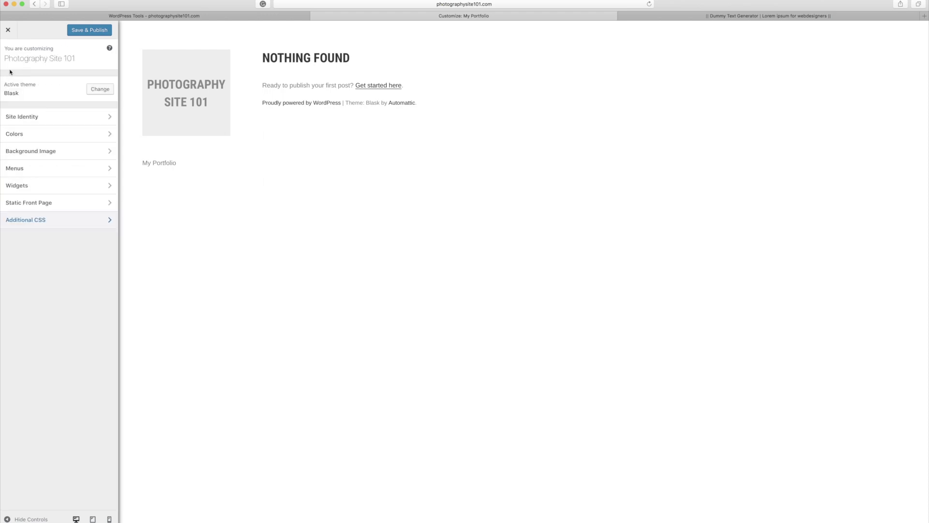
# Step: Make the site's front page display a static page, using the Gallery page
pyautogui.click(46, 201)
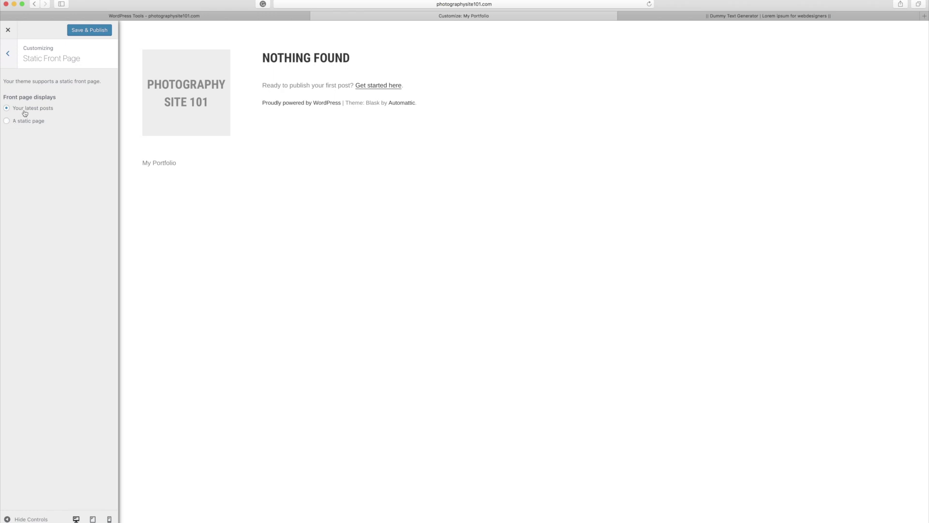
pyautogui.click(7, 122)
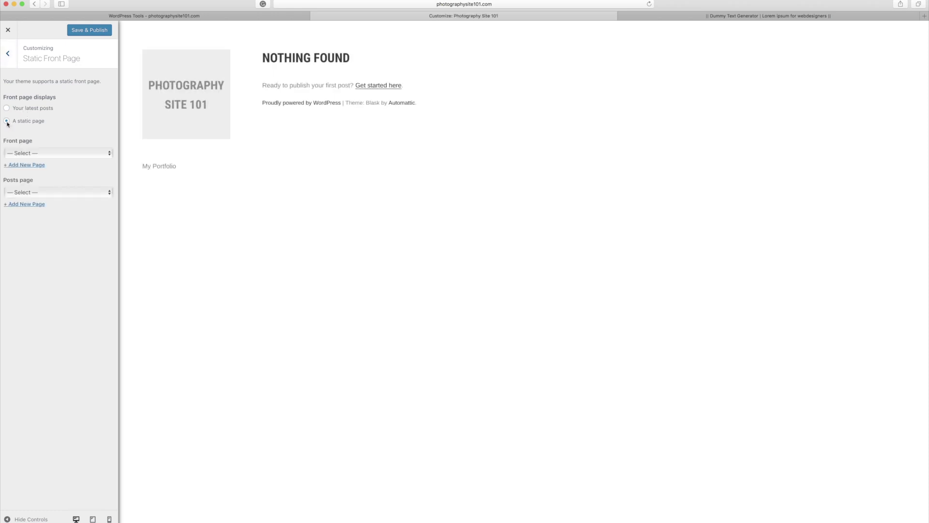
pyautogui.click(34, 153)
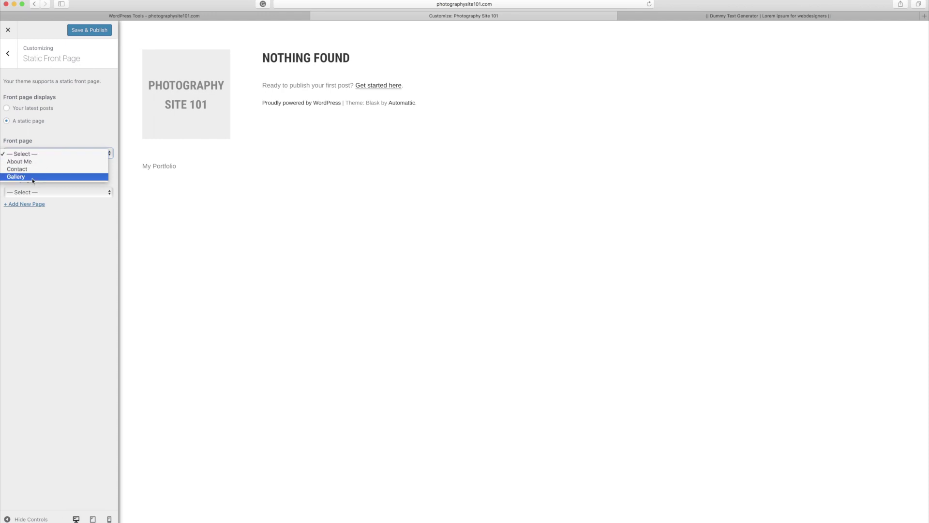
pyautogui.click(16, 177)
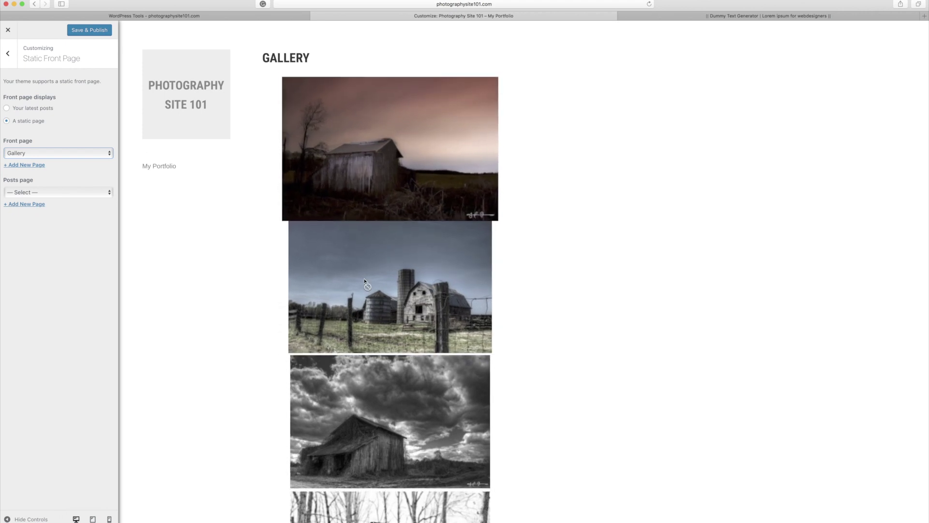
# Step: Add a new page named "Blog" as the site's posts page
pyautogui.click(32, 205)
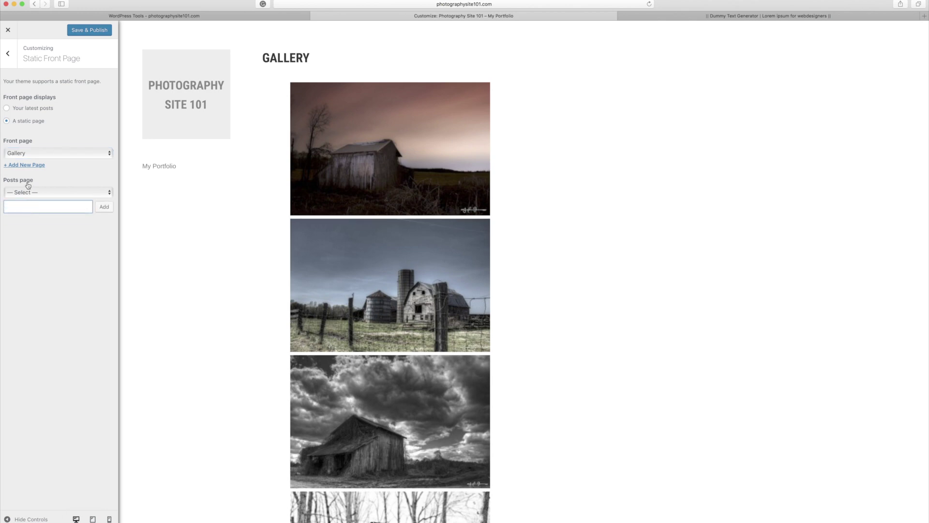
pyautogui.write('Blog')
pyautogui.click(103, 208)
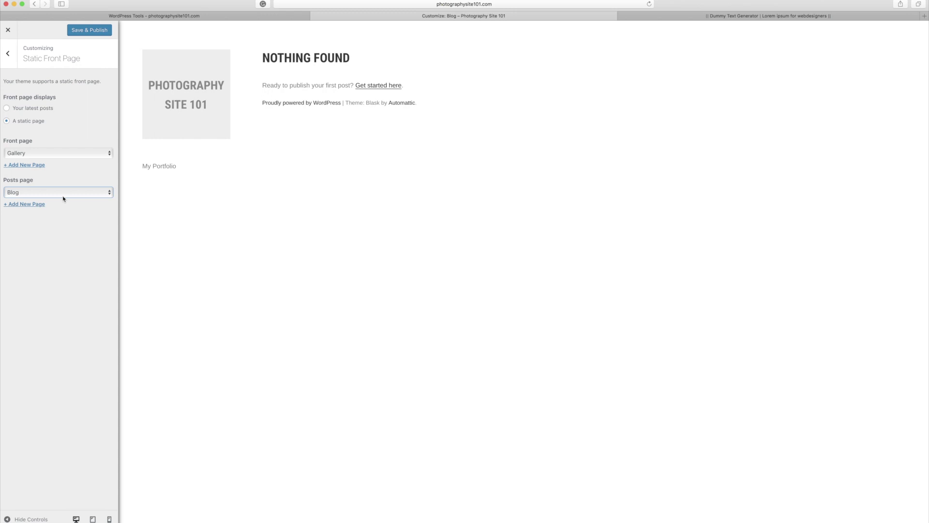
# Step: Save and publish the static front page settings, and close the customizer
pyautogui.click(90, 33)
pyautogui.click(12, 37)
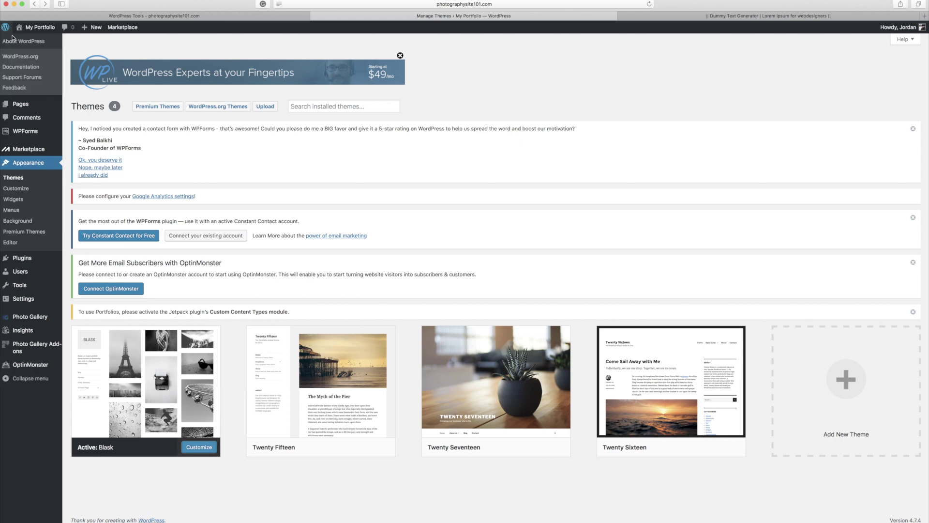
# Step: Create a new navigation menu named "Main"
pyautogui.click(37, 166)
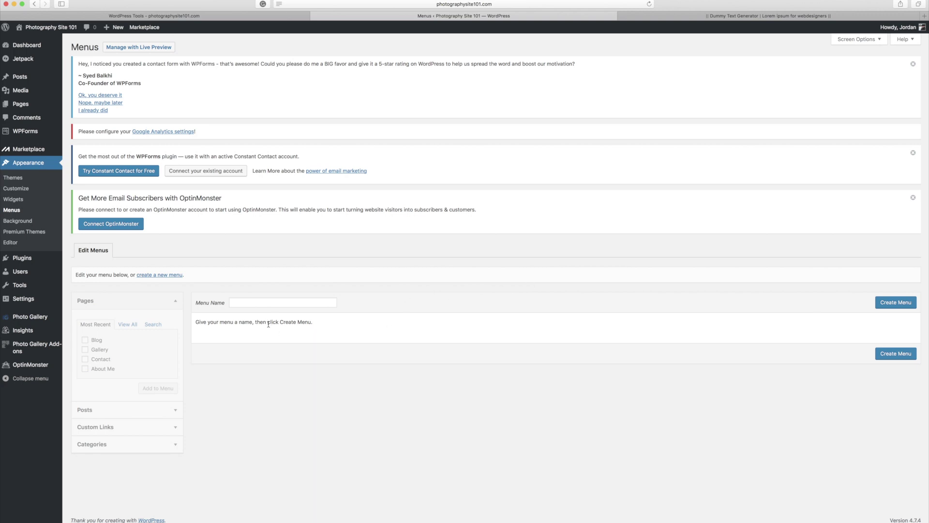
pyautogui.click(239, 302)
pyautogui.write('Main')
pyautogui.click(895, 302)
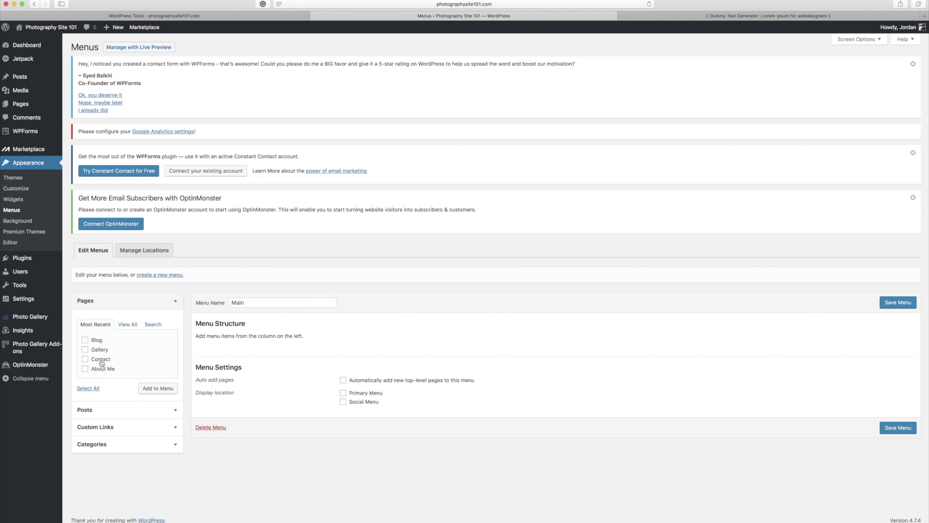
# Step: Add the Blog, Gallery, Contact and About Me pages to the Main menu
pyautogui.click(85, 340)
pyautogui.click(85, 350)
pyautogui.click(85, 359)
pyautogui.click(85, 369)
pyautogui.click(155, 390)
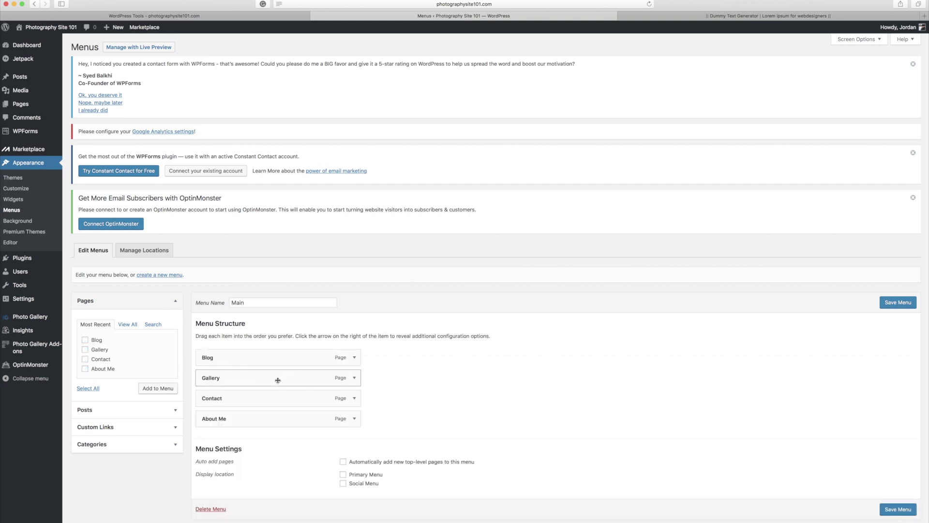
# Step: Reorder the Main menu items as Gallery, Blog, About Me, Contact, and save the menu
pyautogui.moveTo(257, 376); pyautogui.dragTo(254, 359)
pyautogui.moveTo(230, 400); pyautogui.dragTo(231, 422)
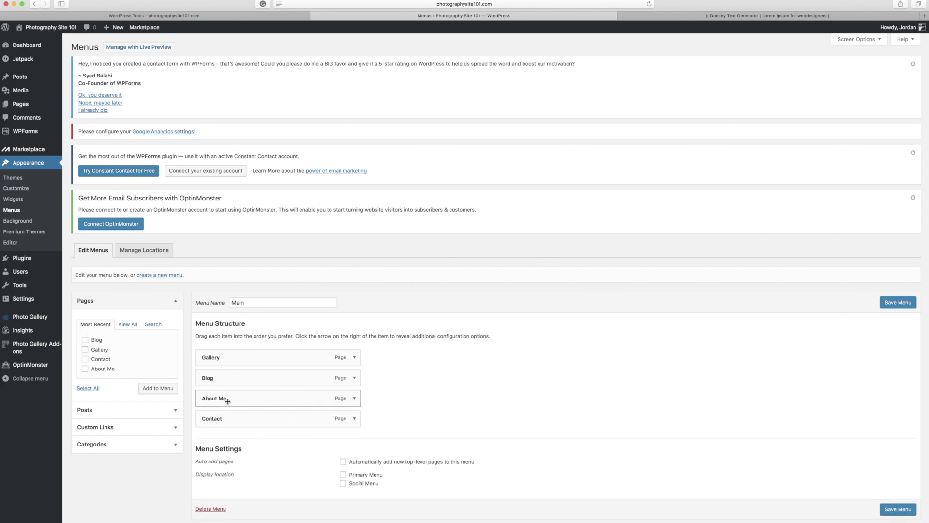
pyautogui.click(898, 303)
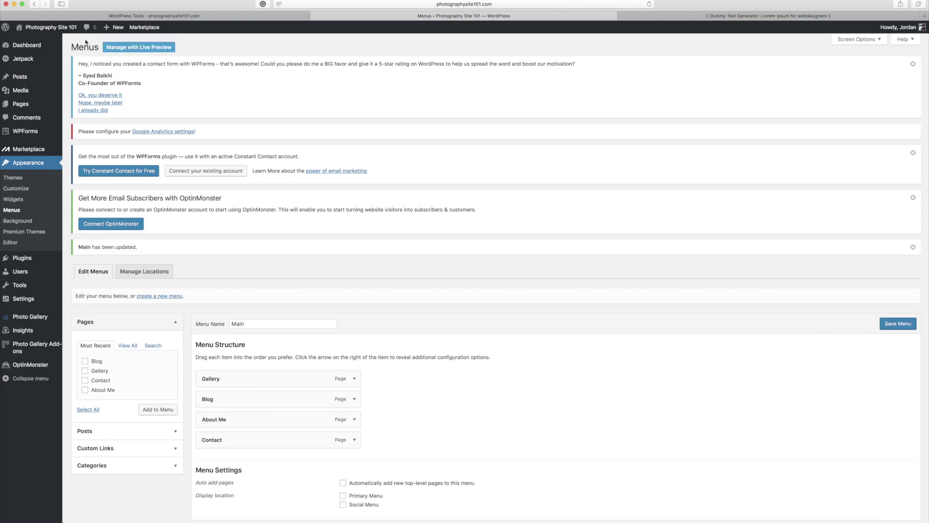
# Step: Visit the live site and check the Blog, About Me and Contact pages through its new menu
pyautogui.click(48, 27)
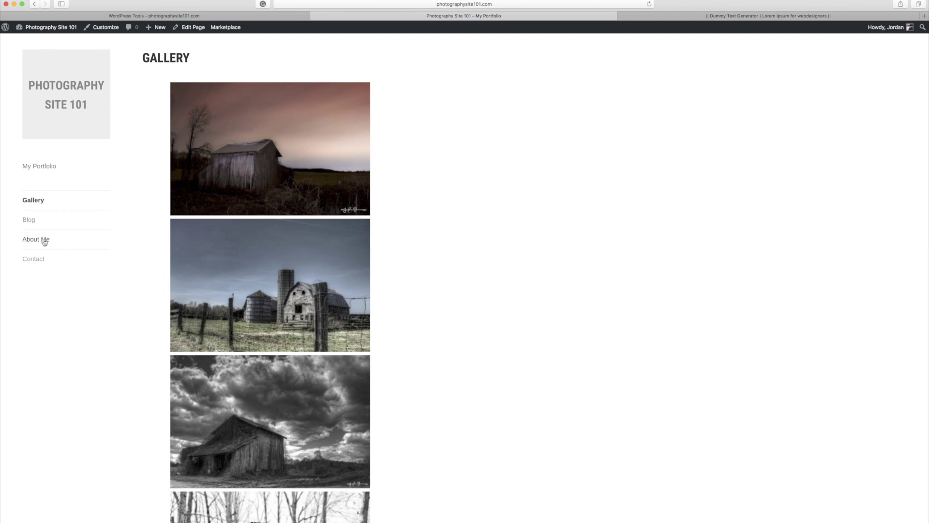
pyautogui.click(29, 218)
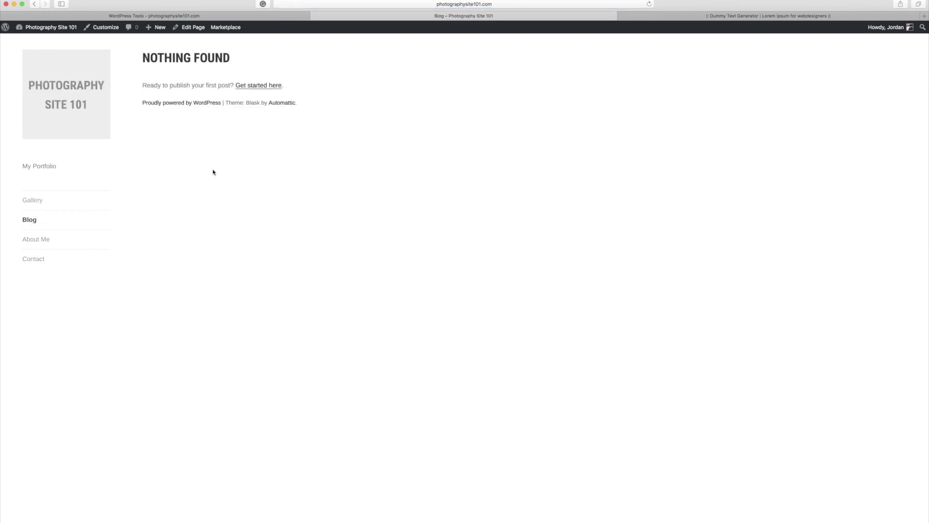
pyautogui.click(36, 240)
pyautogui.scroll(-3, 245, 268)
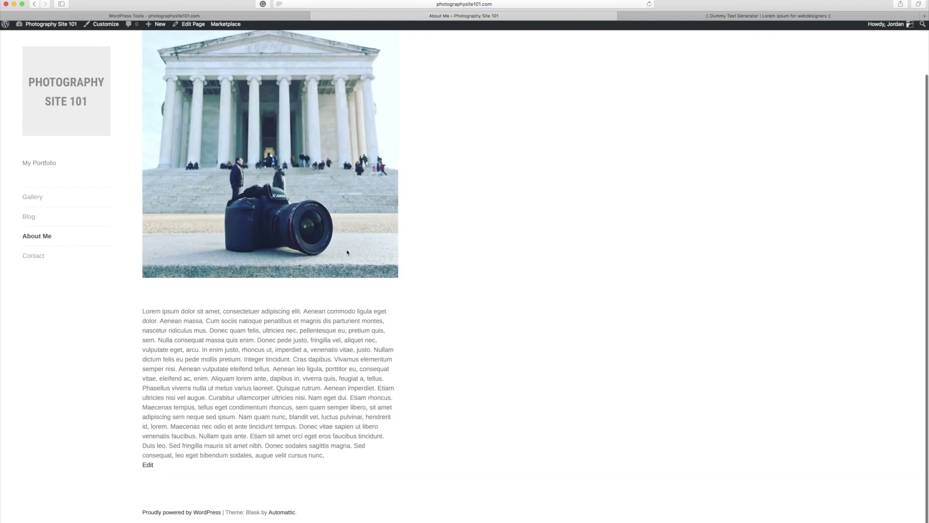
pyautogui.click(40, 265)
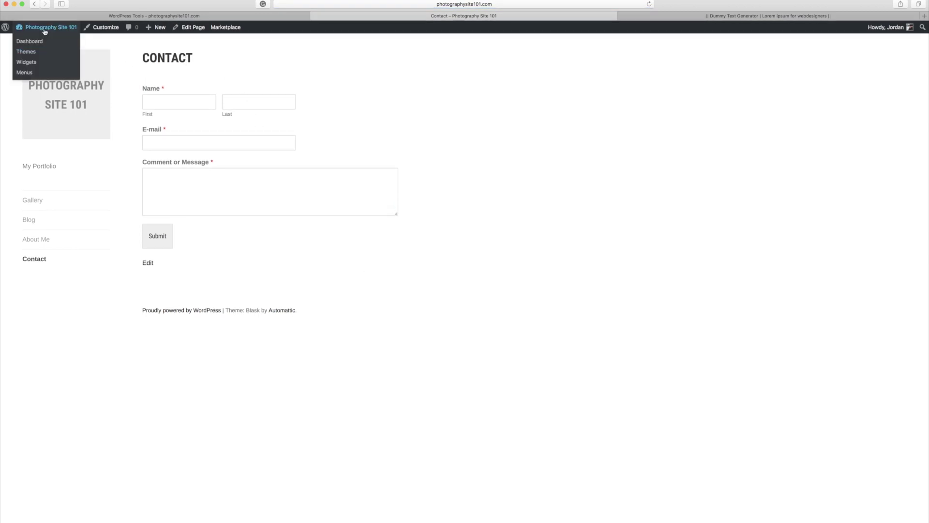
# Step: Start a new post titled "Tree of Angles" and fill its body with lorem ipsum placeholder text
pyautogui.click(35, 42)
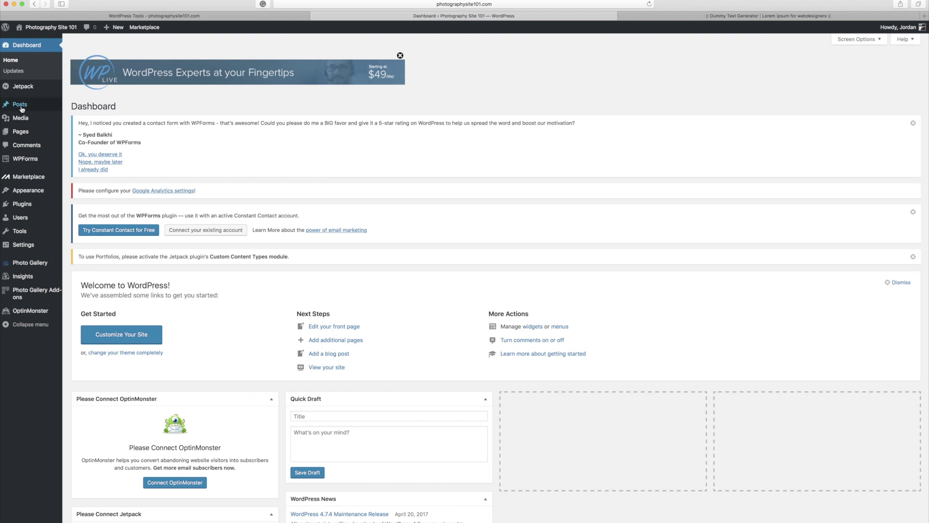
pyautogui.click(22, 109)
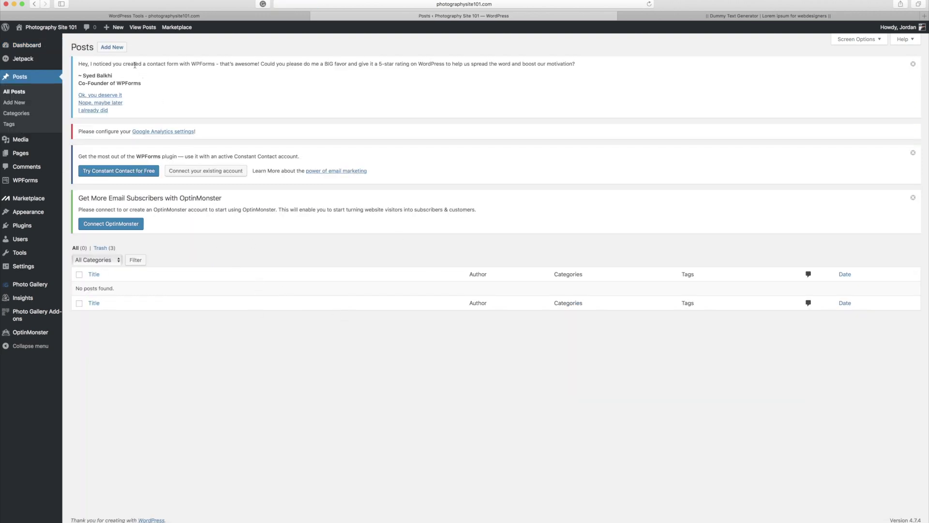
pyautogui.click(112, 47)
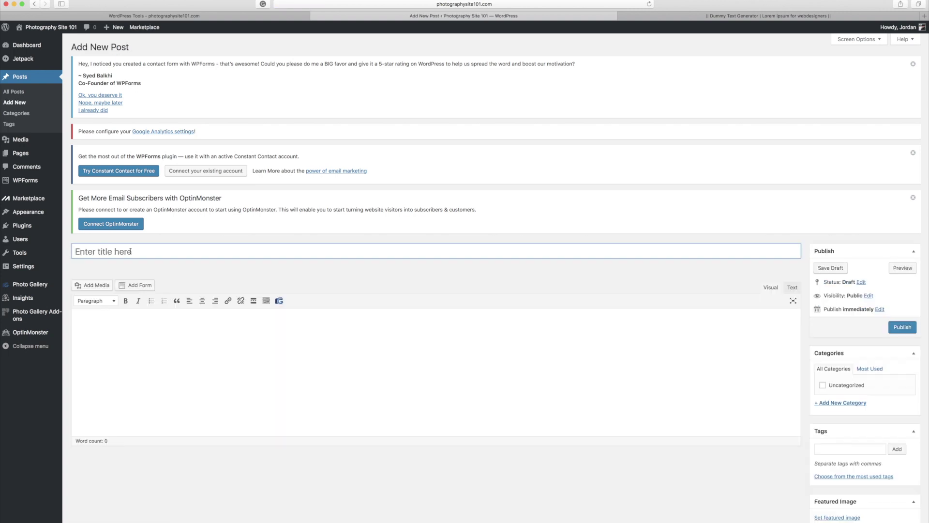
pyautogui.write('Tree of Angles')
pyautogui.click(129, 333)
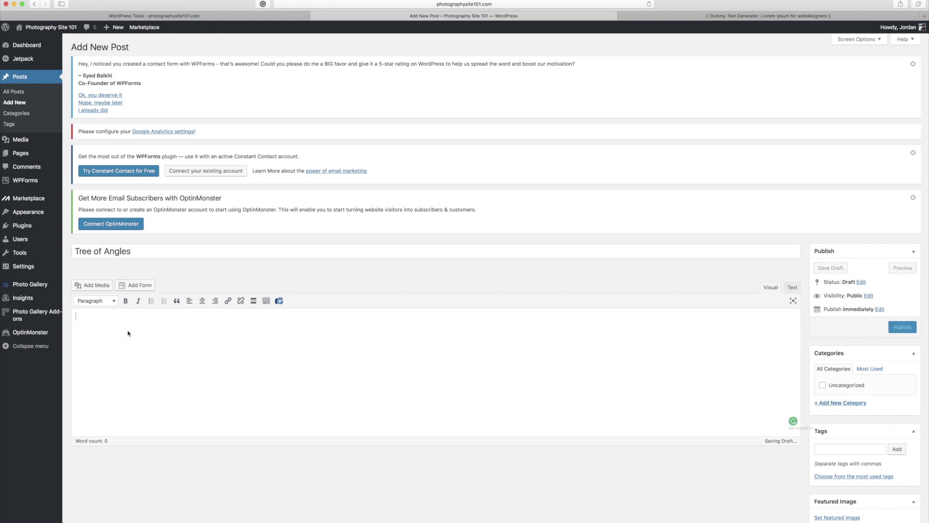
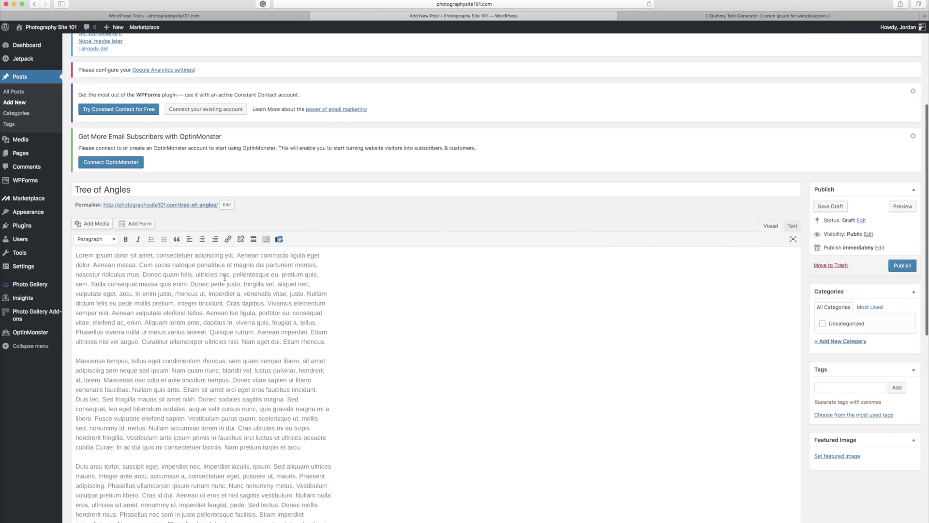
# Step: Insert Tree-for-Angels.jpg from the media library at full size above the post's first paragraph
pyautogui.click(74, 258)
pyautogui.press('Return')
pyautogui.press('Return')
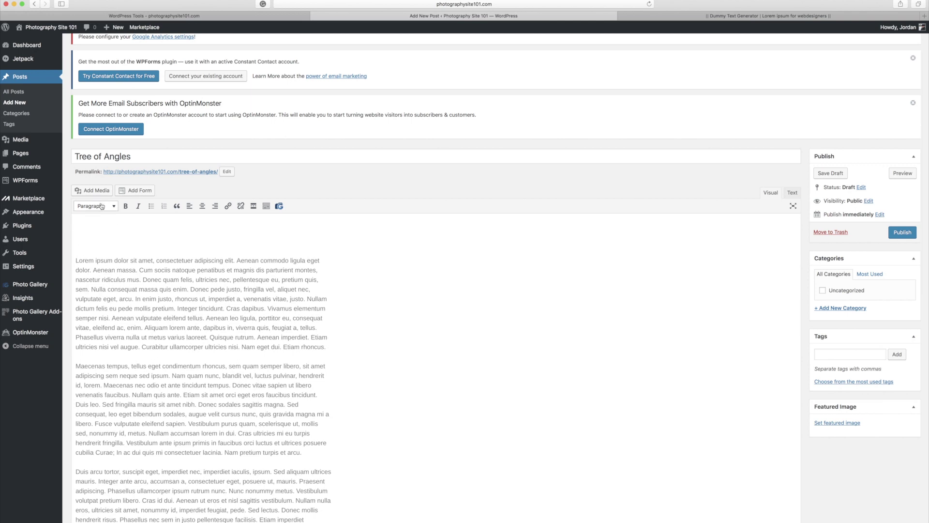
pyautogui.click(93, 192)
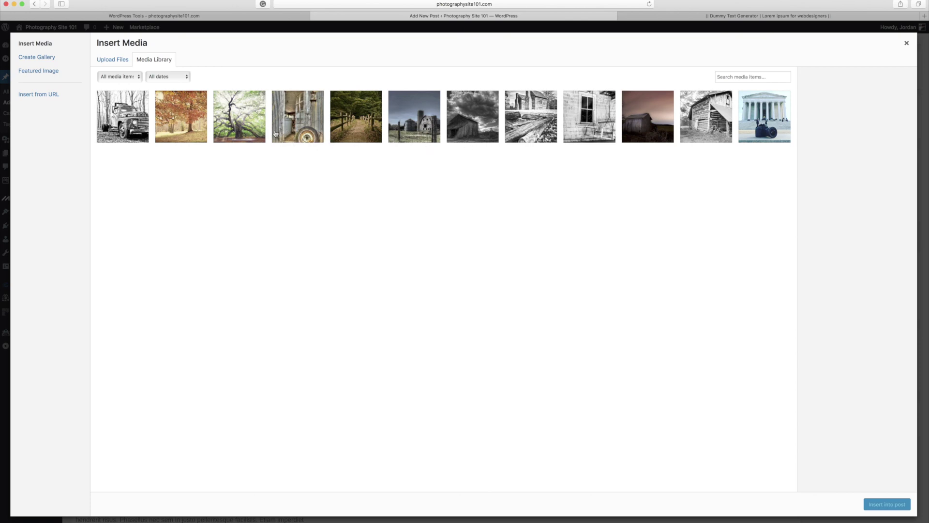
pyautogui.click(238, 121)
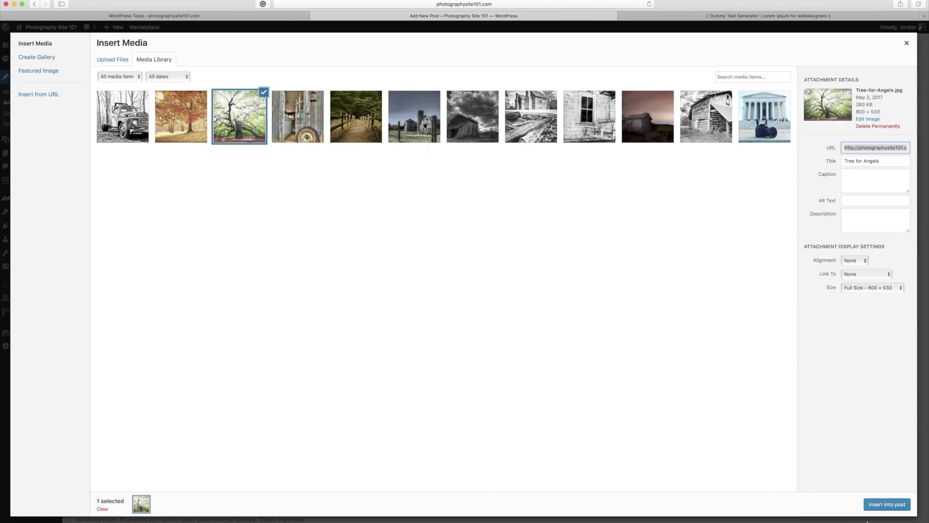
pyautogui.click(867, 288)
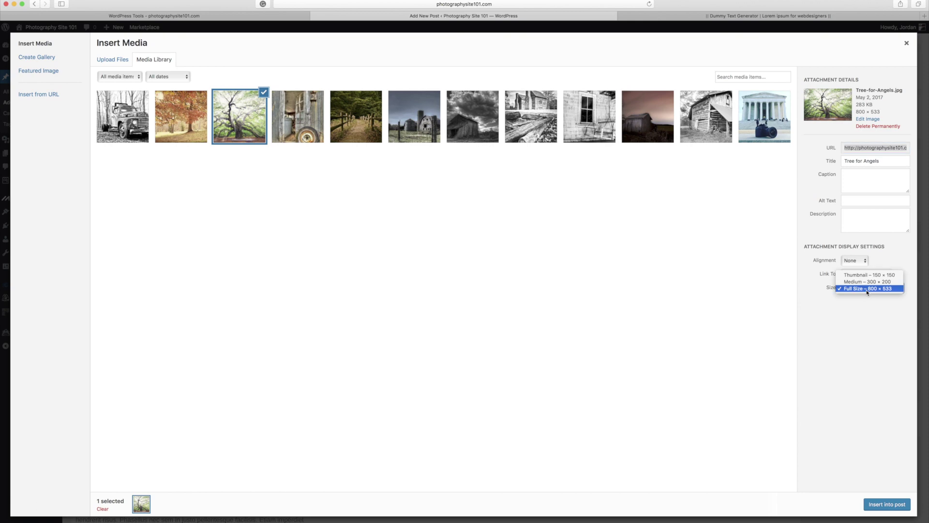
pyautogui.click(883, 503)
pyautogui.click(884, 505)
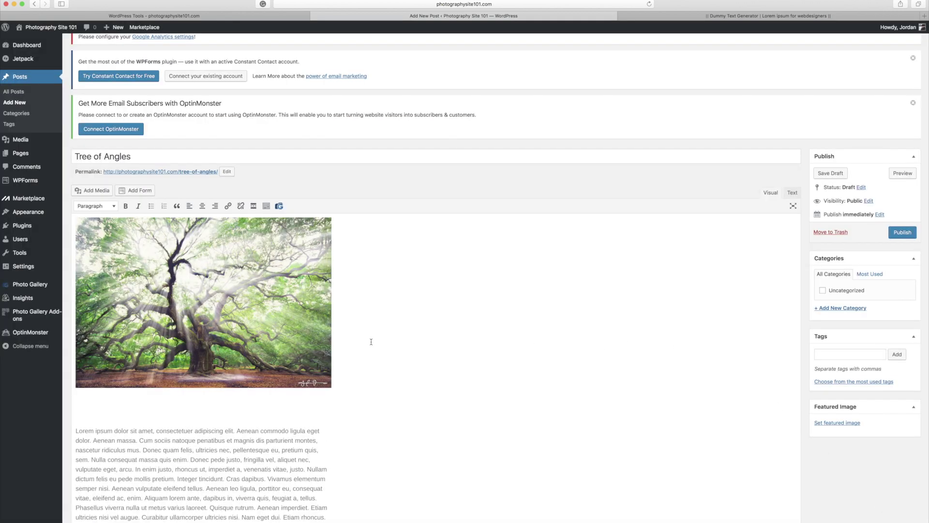
# Step: Insert Path-copy.jpg from the media library before the paragraph starting "Pellentesque habitant morbi"
pyautogui.scroll(-2, 358, 336)
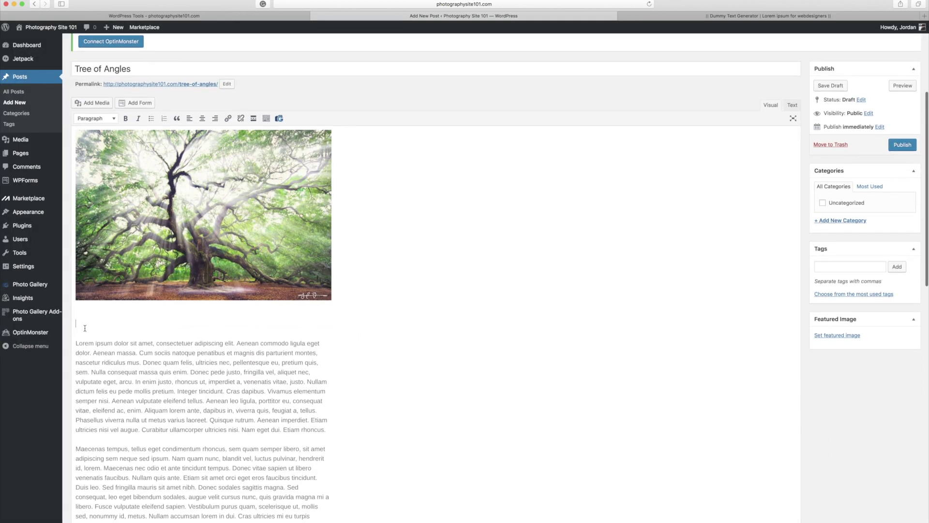
pyautogui.scroll(-10, 142, 332)
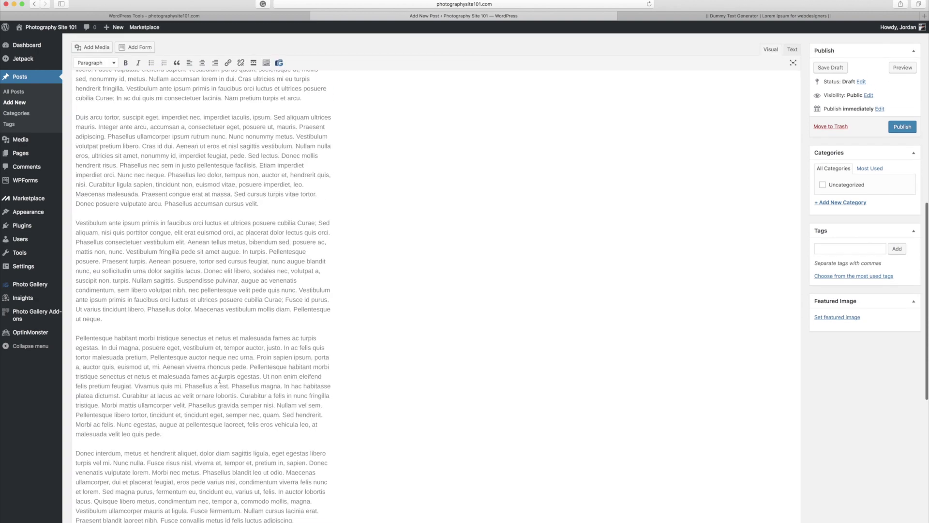
pyautogui.click(89, 310)
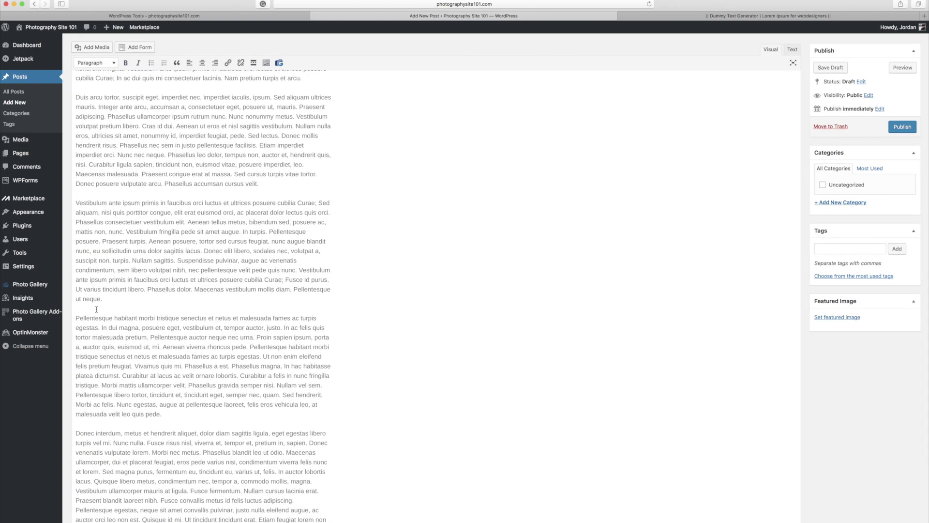
pyautogui.press('Return')
pyautogui.press('Return')
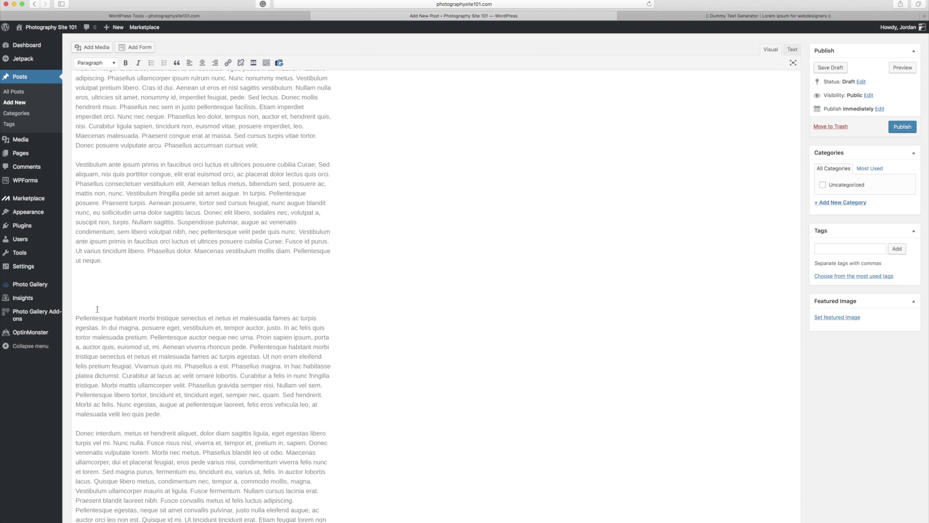
pyautogui.click(92, 47)
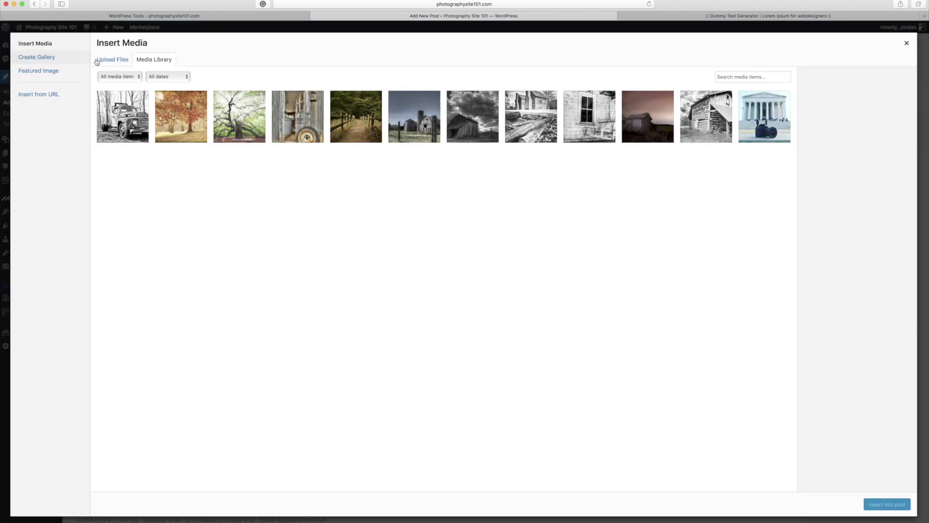
pyautogui.click(346, 124)
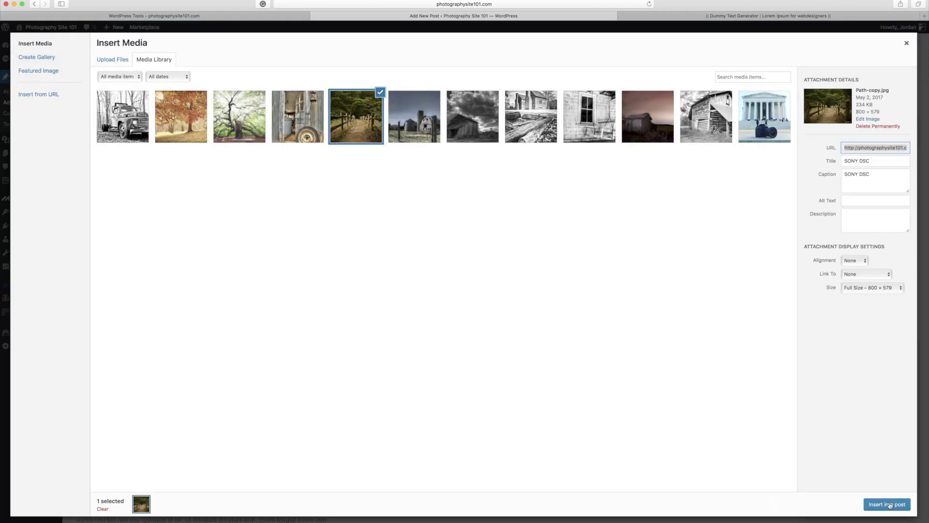
pyautogui.click(885, 505)
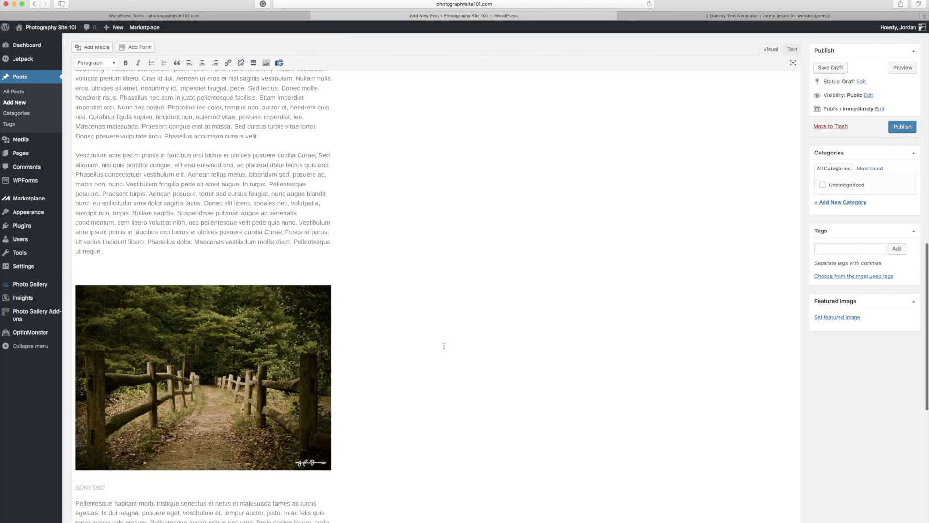
# Step: Review the post's text and both inserted images from beginning to end
pyautogui.scroll(5, 442, 346)
pyautogui.scroll(-2, 310, 331)
pyautogui.scroll(-7, 310, 331)
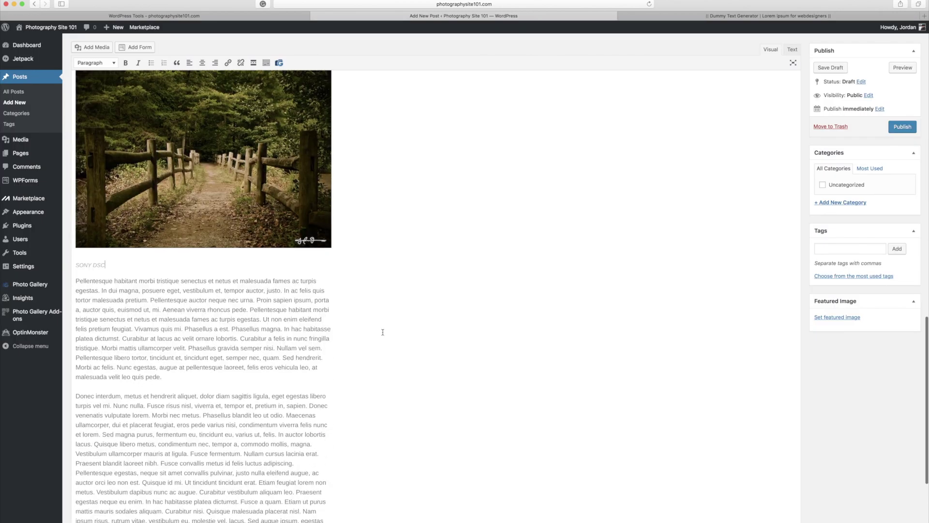
pyautogui.scroll(15, 253, 347)
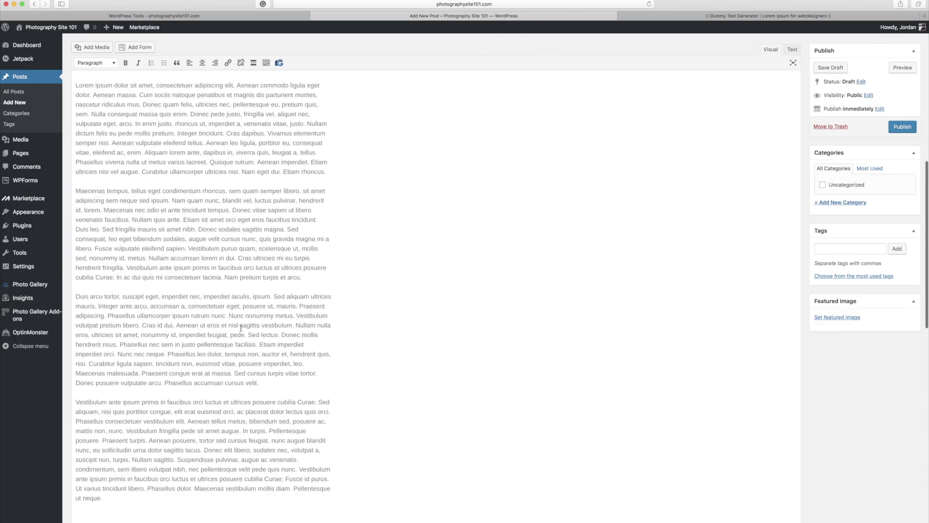
pyautogui.scroll(5, 199, 275)
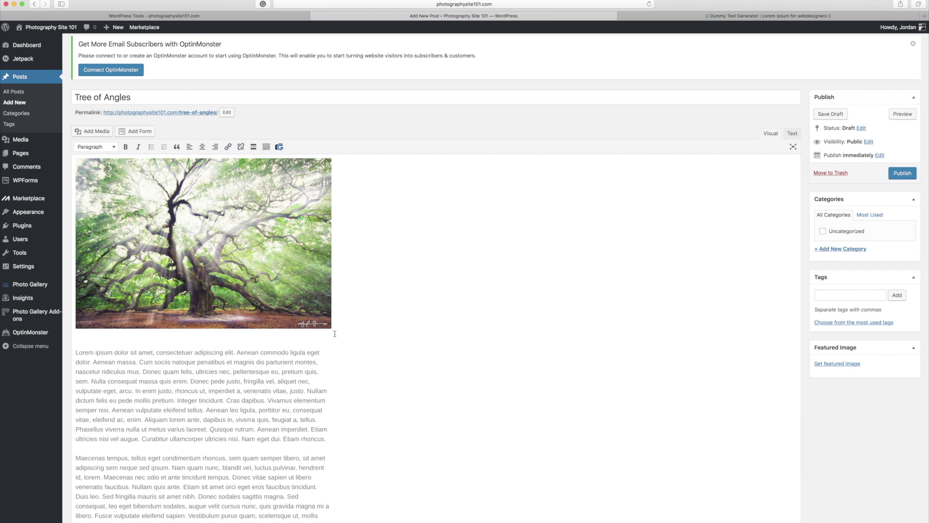
pyautogui.scroll(-10, 291, 291)
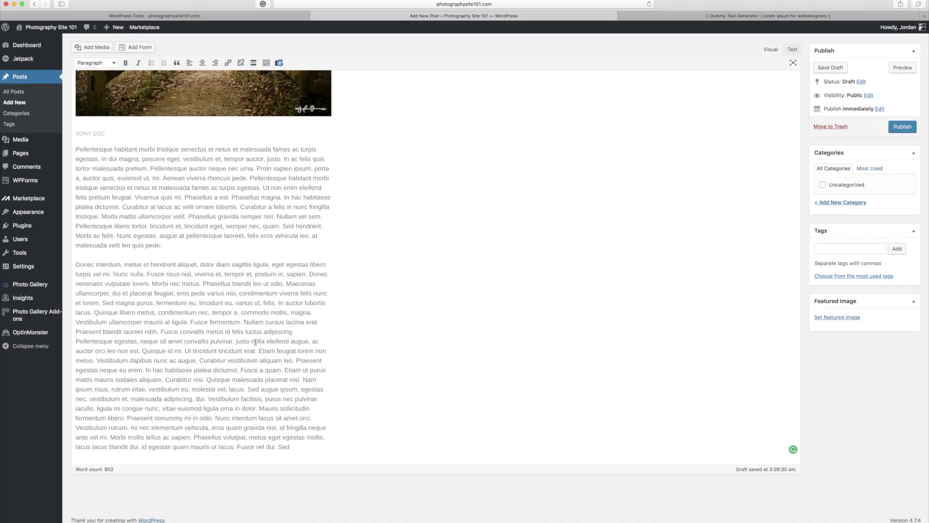
pyautogui.scroll(-10, 242, 343)
pyautogui.scroll(10, 281, 284)
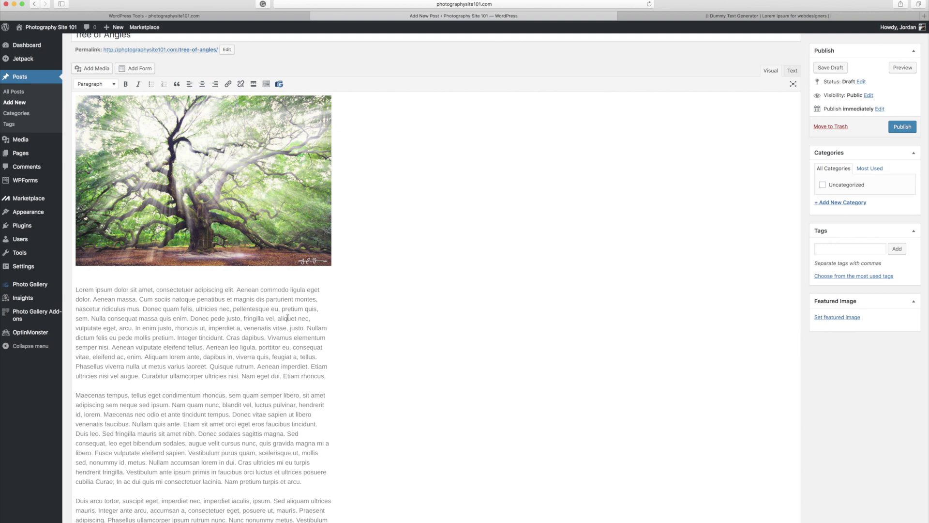
# Step: Insert a Read More tag on a new line after the post's first paragraph
pyautogui.click(327, 376)
pyautogui.scroll(1, 338, 377)
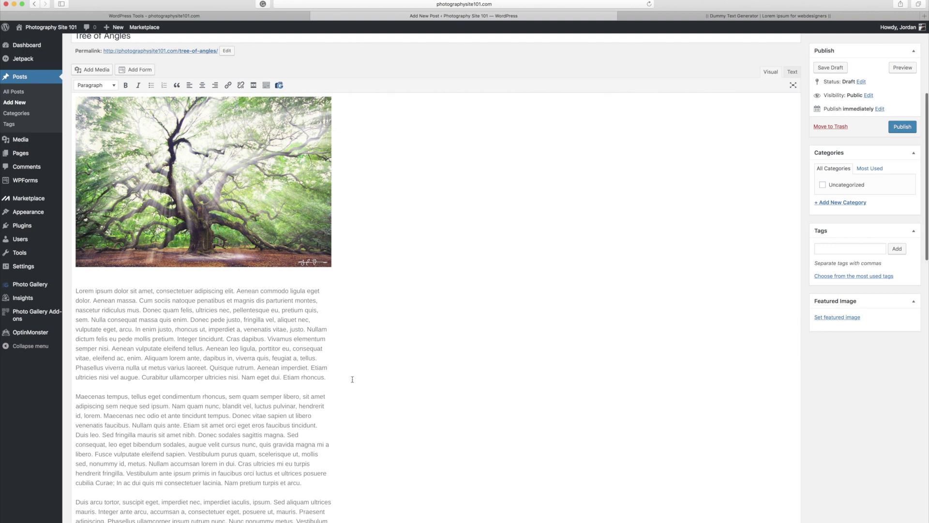
pyautogui.press('Return')
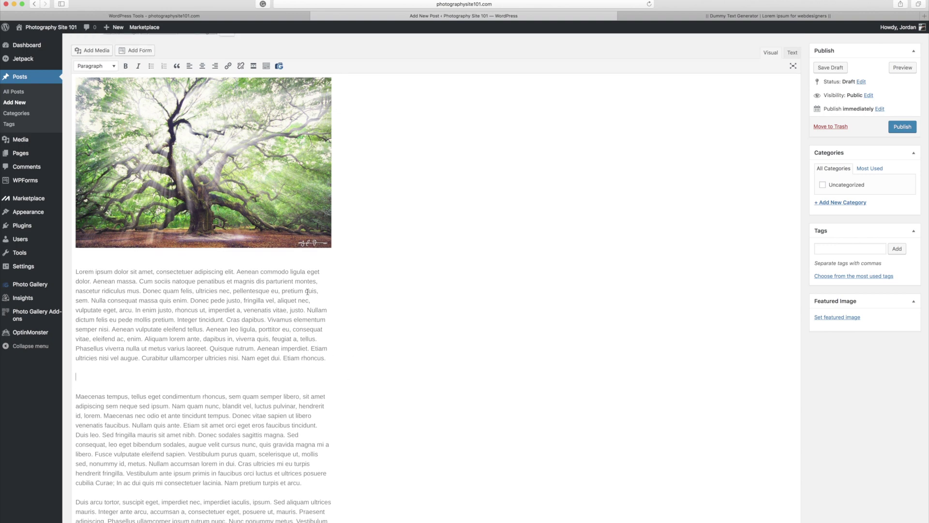
pyautogui.click(254, 67)
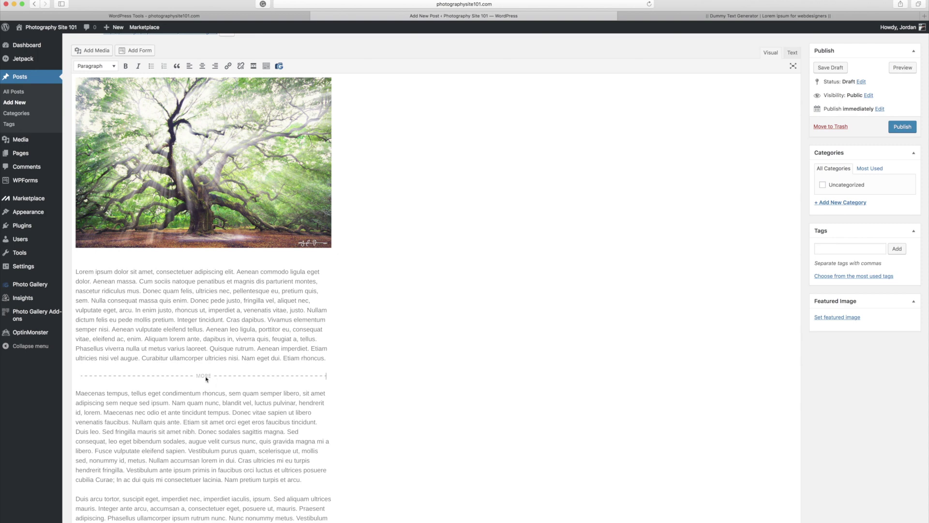
# Step: Publish the "Tree of Angles" blog post
pyautogui.scroll(5, 264, 280)
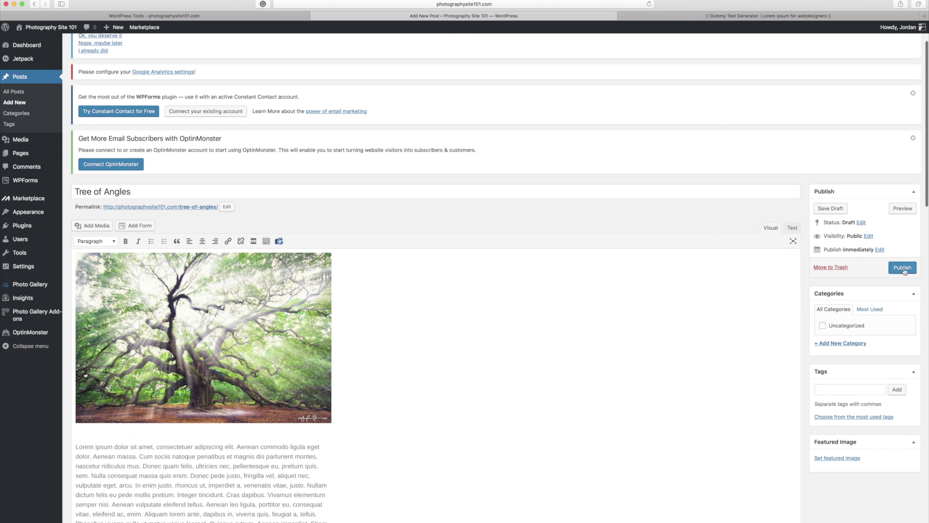
pyautogui.click(905, 270)
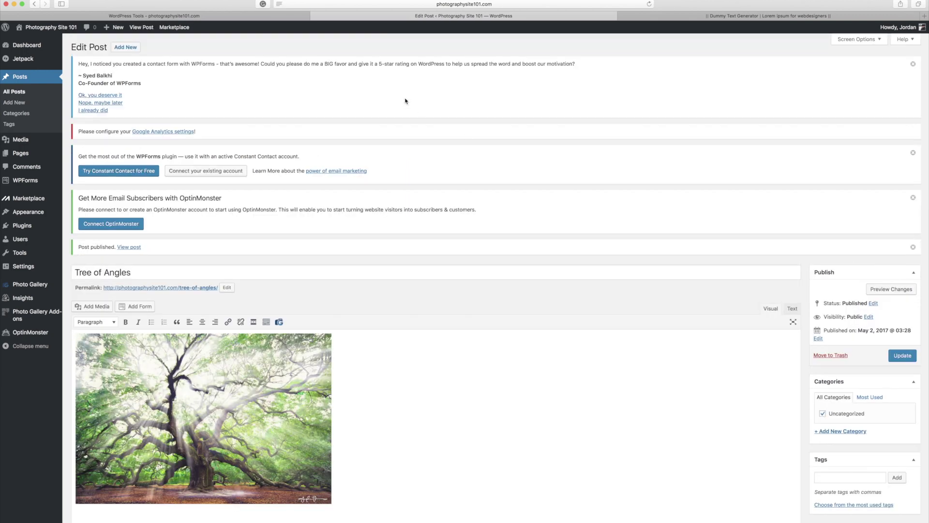
# Step: Visit the live site's Blog page, open the full "Tree of Angles" post through its Continue reading link, and review it down to the comment form
pyautogui.moveTo(49, 30)
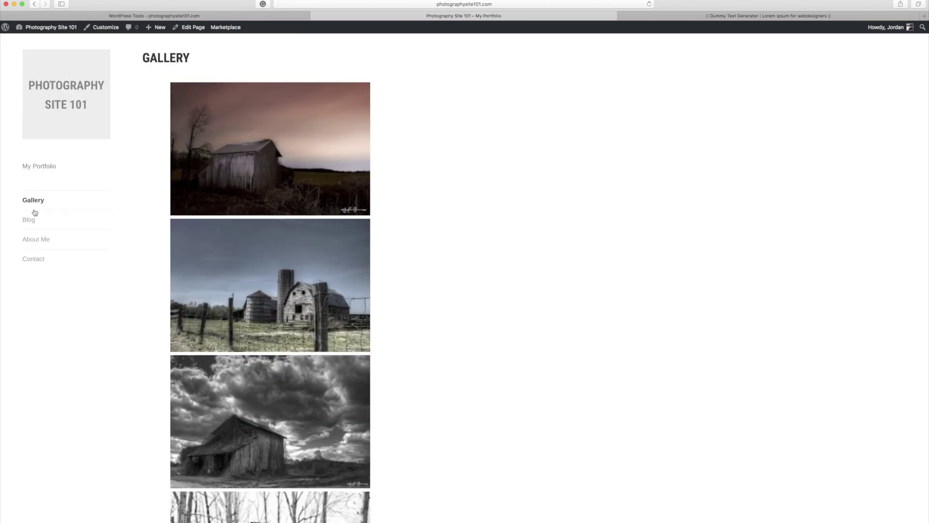
pyautogui.click(29, 221)
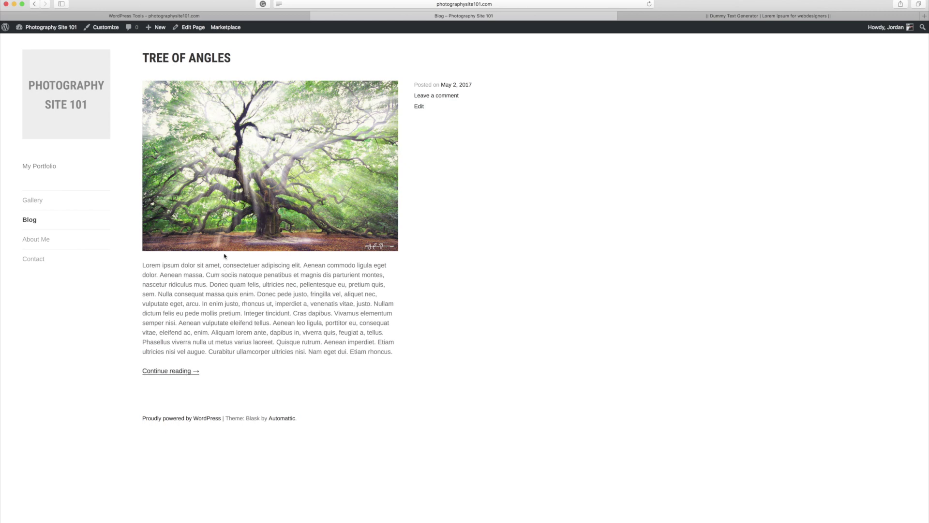
pyautogui.click(177, 371)
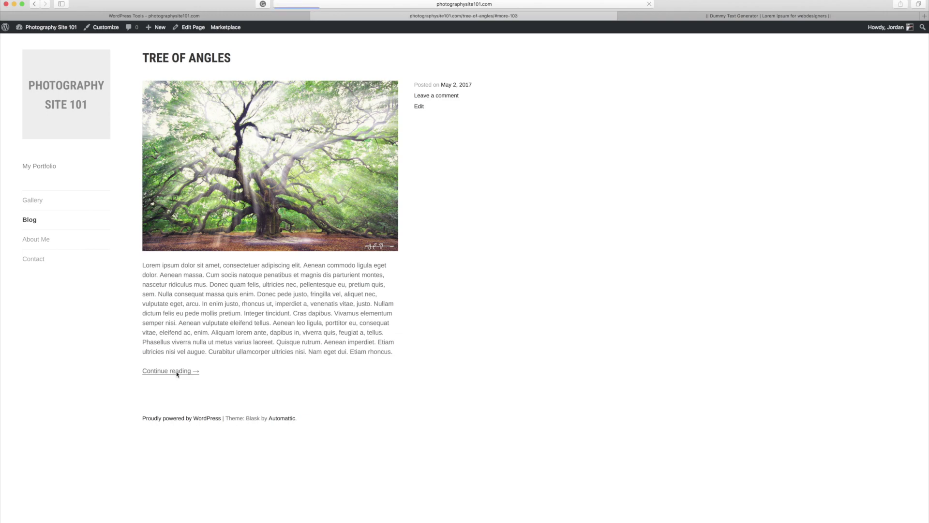
pyautogui.scroll(10, 310, 237)
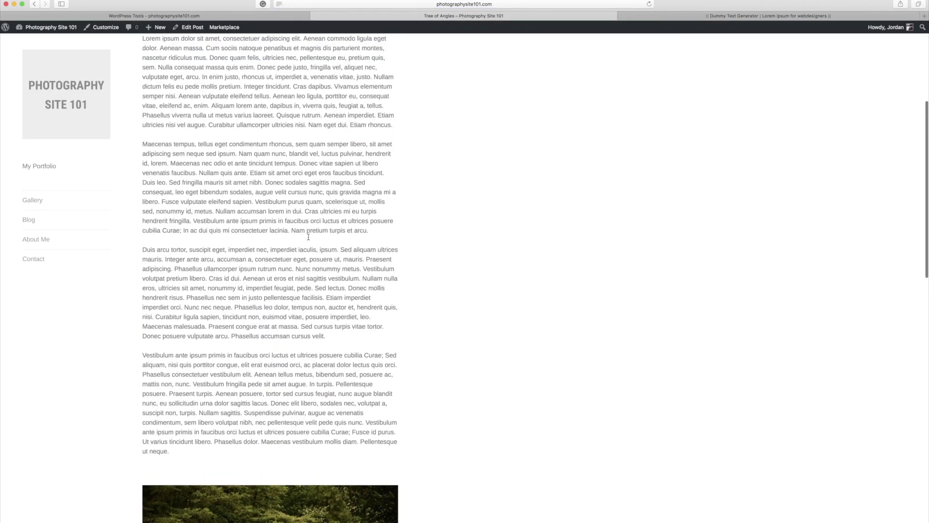
pyautogui.scroll(-6, 308, 239)
pyautogui.scroll(-15, 308, 242)
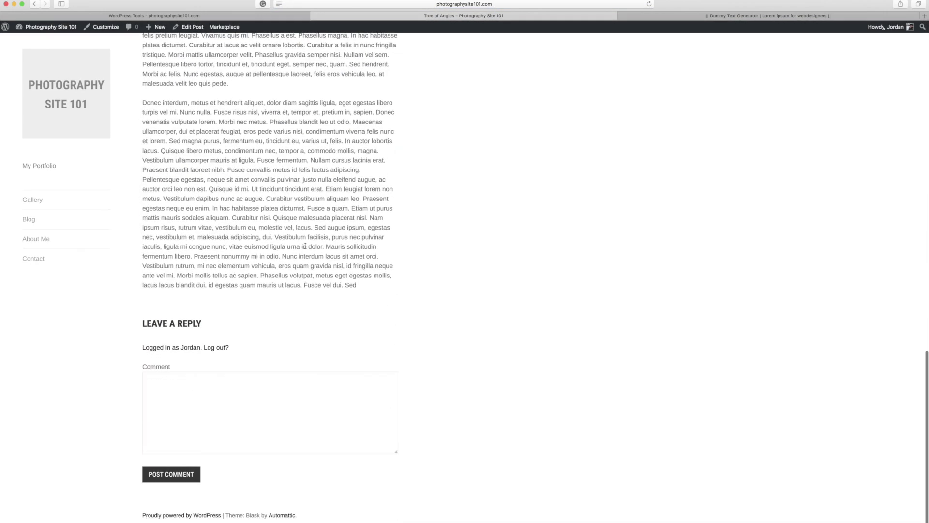
pyautogui.scroll(12, 276, 352)
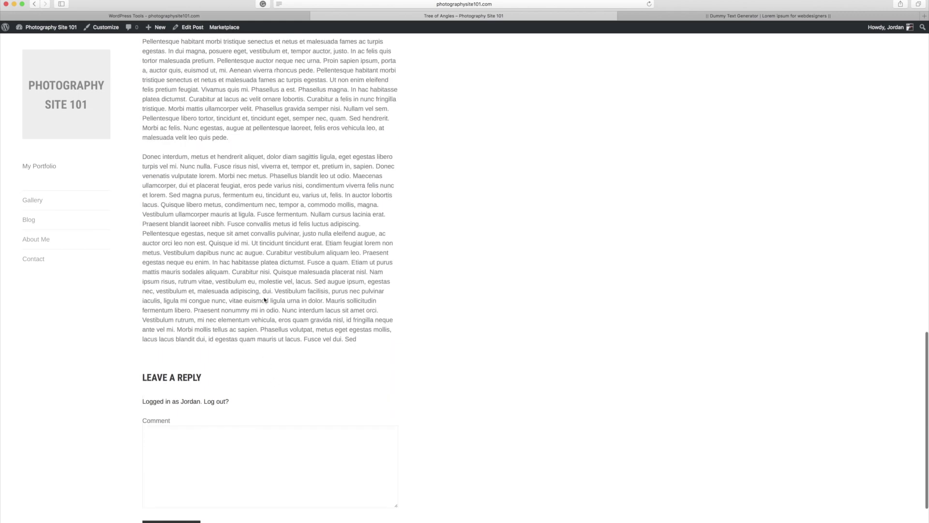
pyautogui.scroll(8, 227, 273)
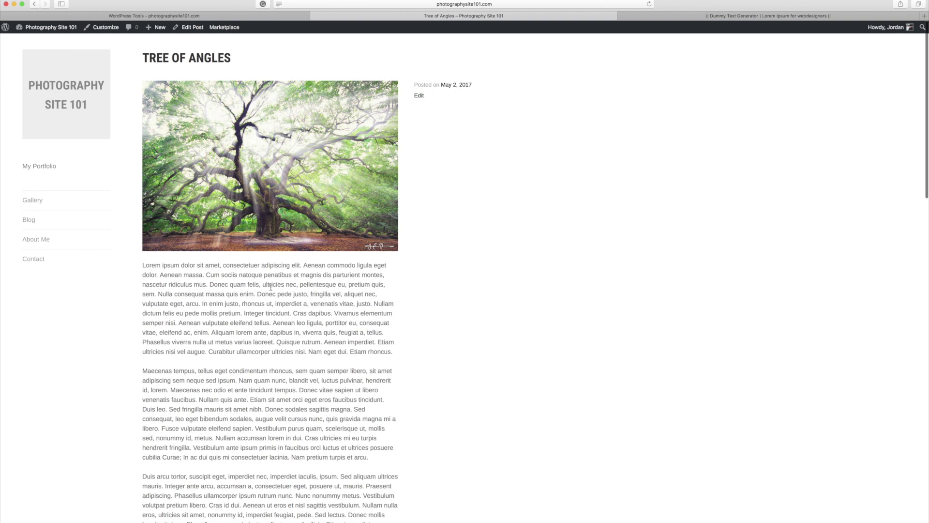
# Step: Check the live site's Gallery page from beginning to end, and visit the Blog, About Me and Contact pages
pyautogui.click(39, 206)
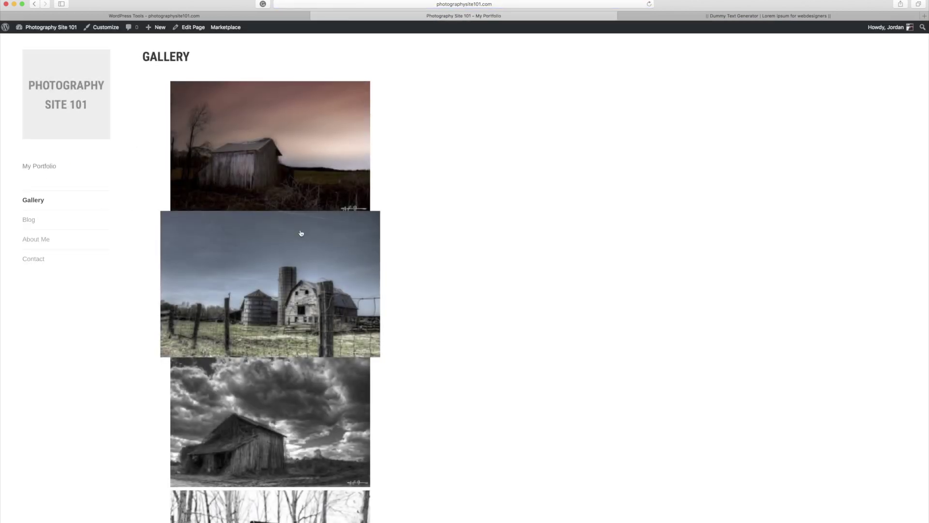
pyautogui.scroll(-4, 301, 233)
pyautogui.scroll(4, 403, 195)
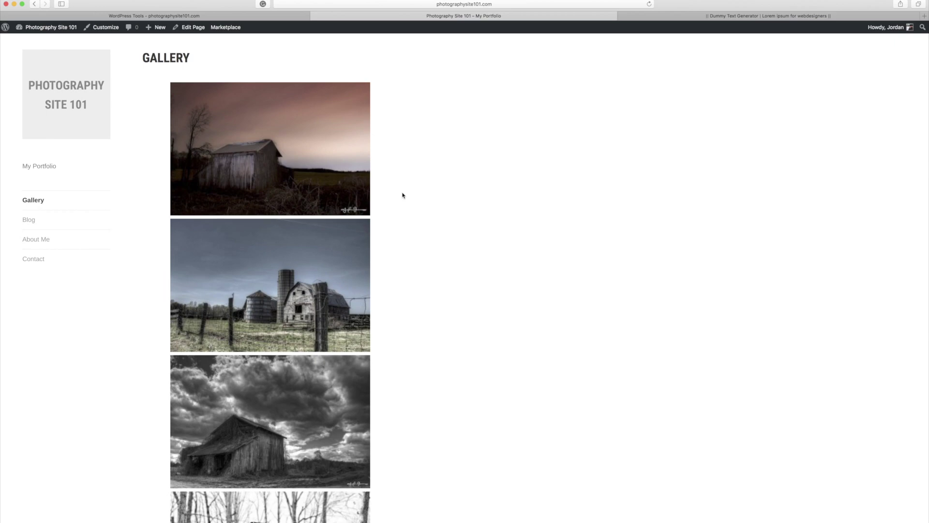
pyautogui.scroll(-10, 403, 195)
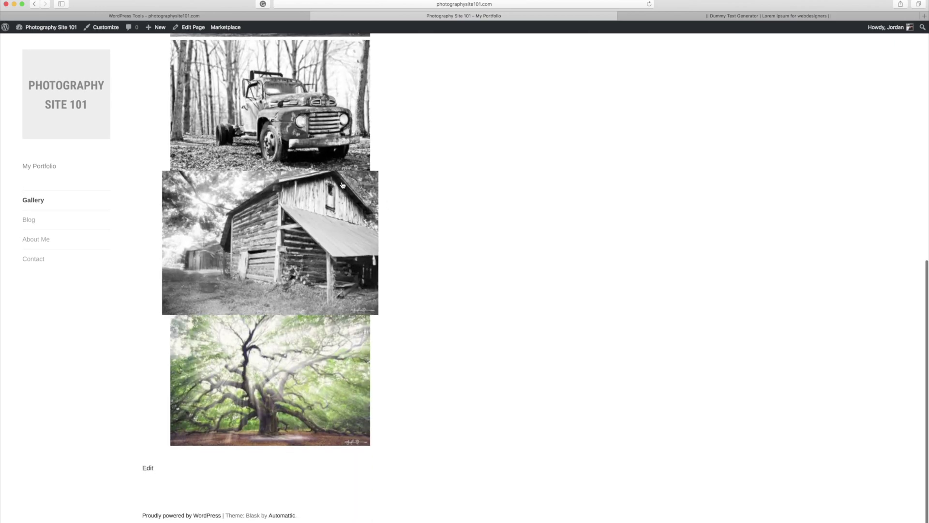
pyautogui.click(29, 220)
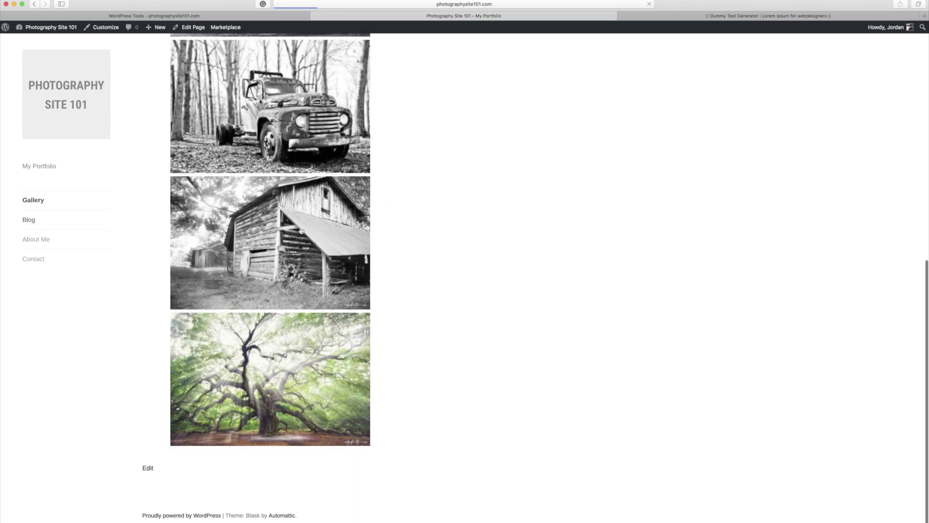
pyautogui.click(104, 241)
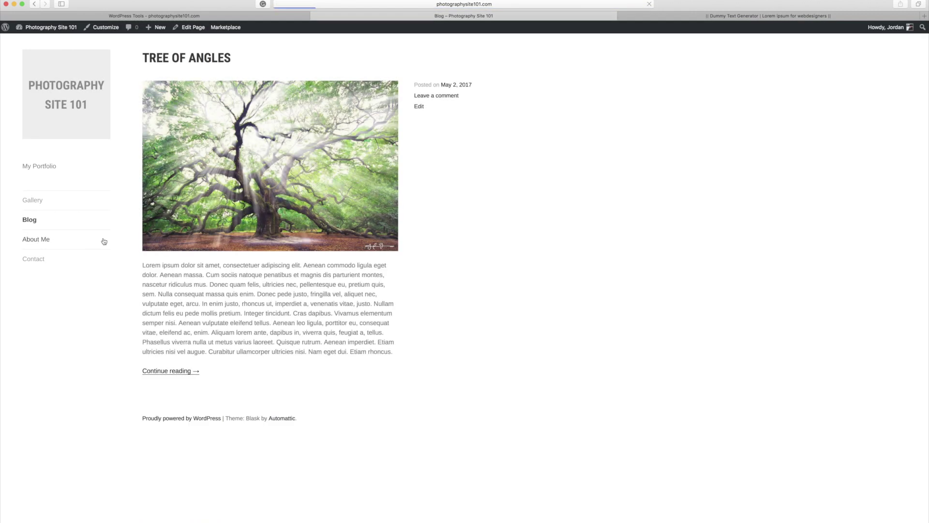
pyautogui.click(63, 258)
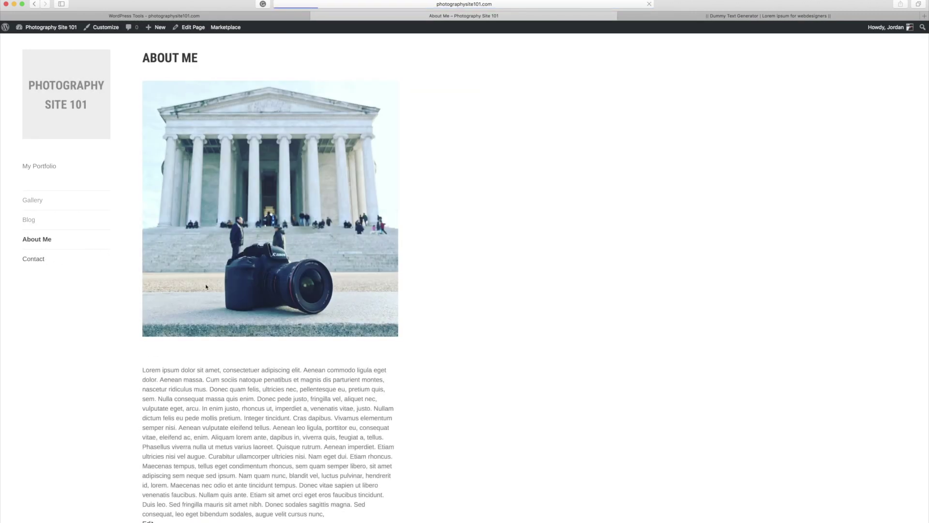